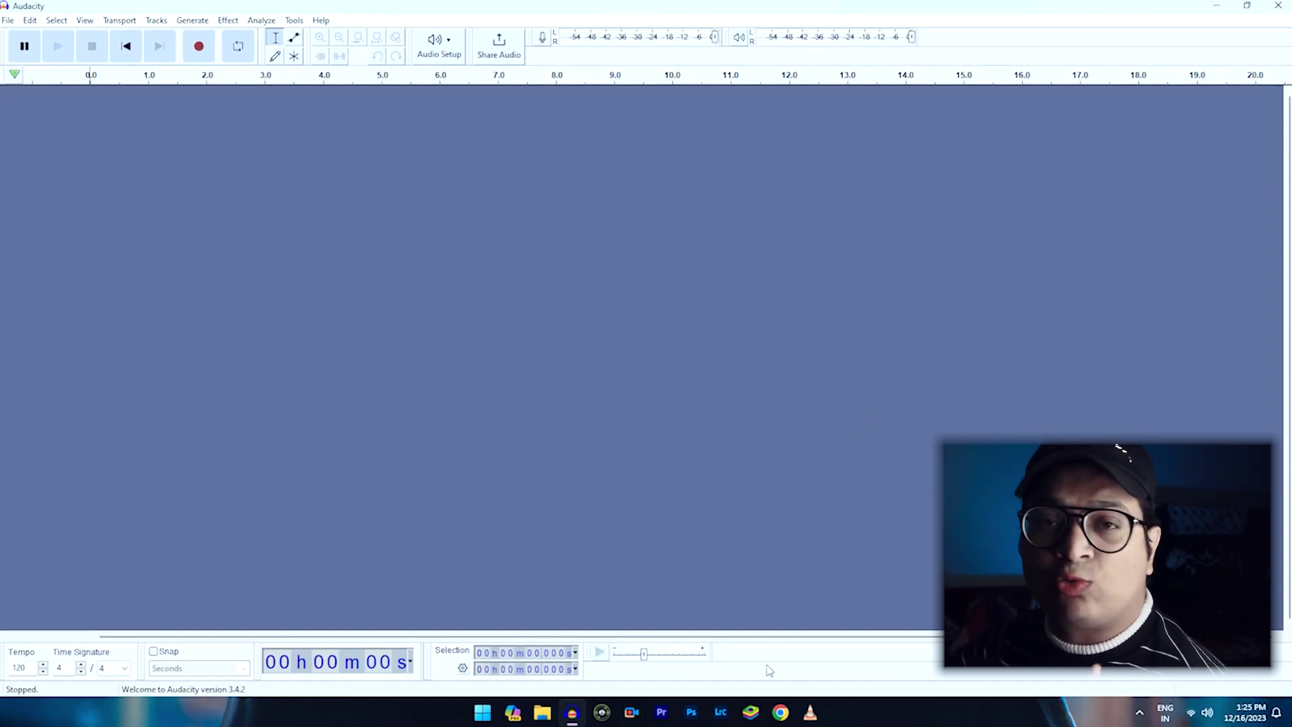
- Switch to Chrome and search Google for "audacity download for pc"
{"action": "left_click", "coordinate": [780, 712]}
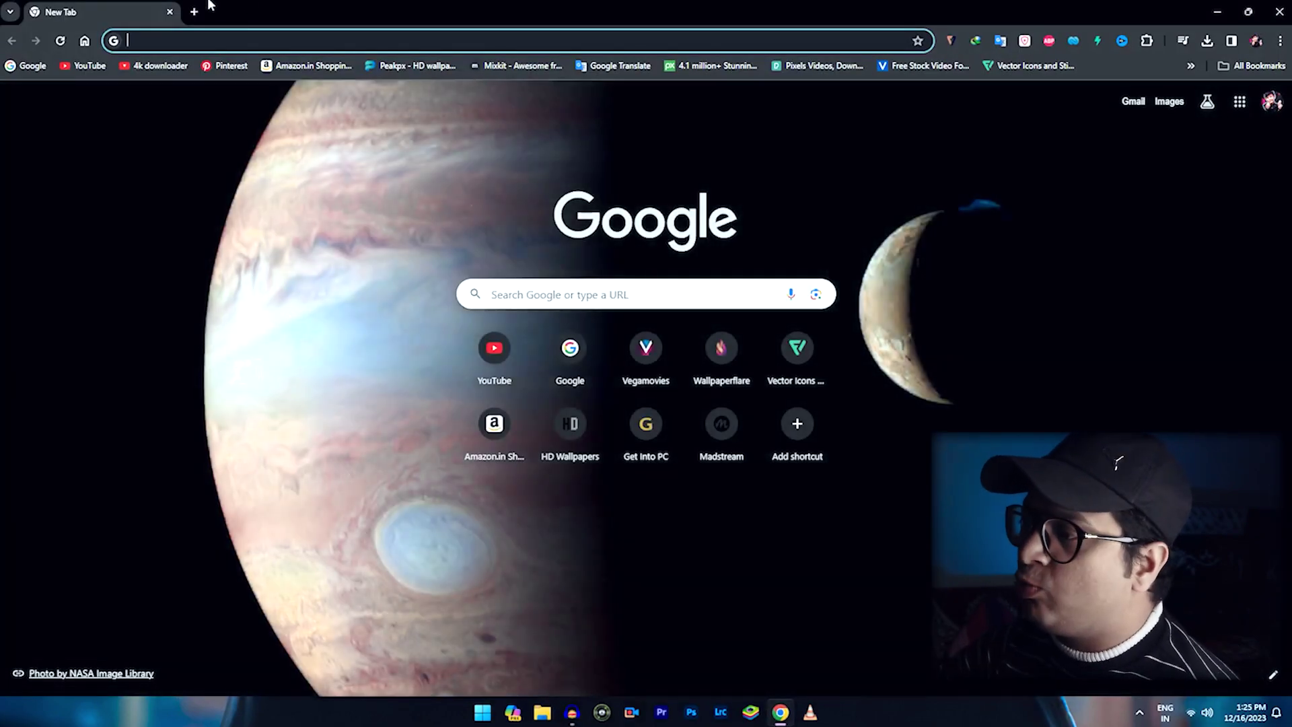
{"action": "left_click", "coordinate": [28, 66]}
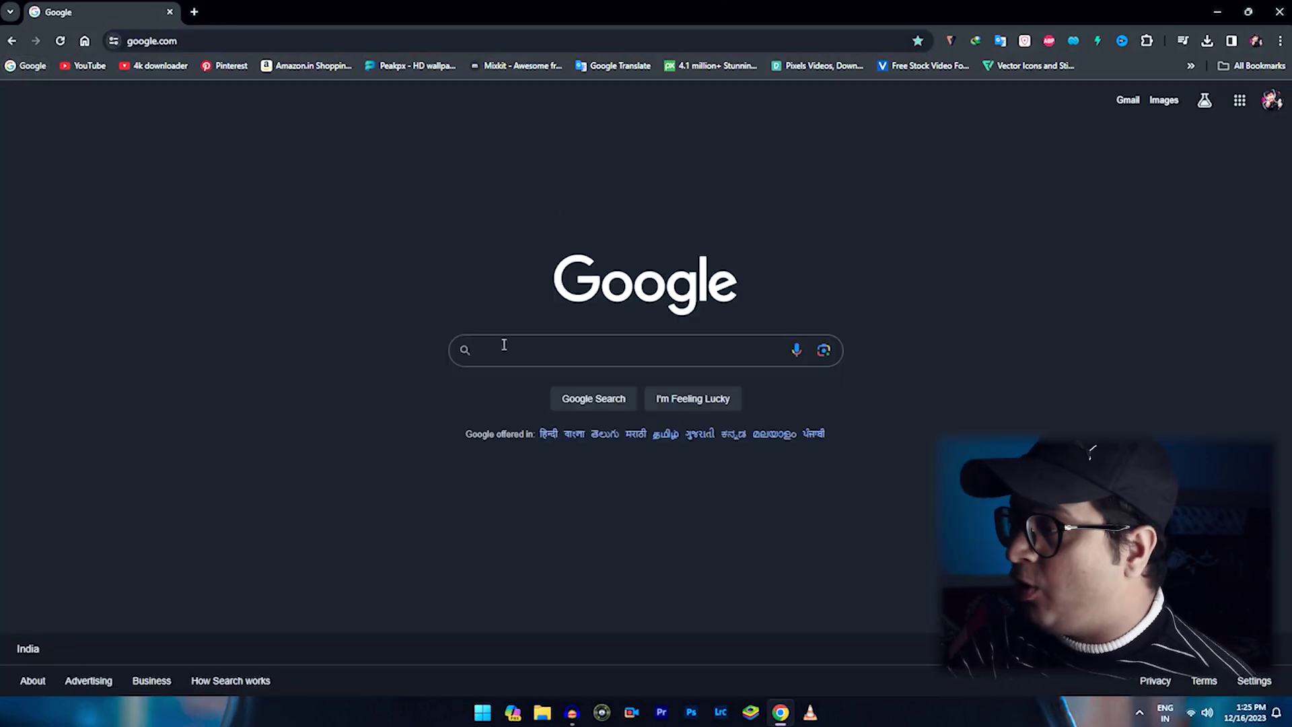
{"action": "type", "text": "auda"}
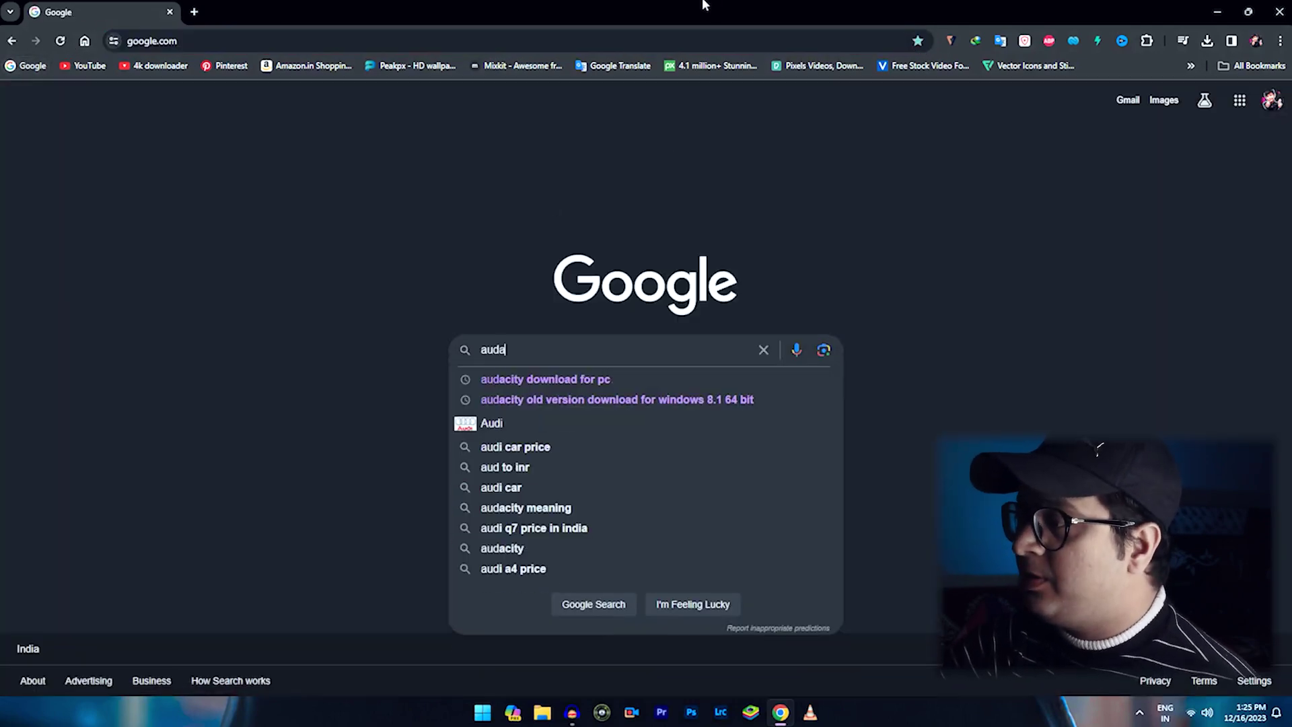
{"action": "key", "text": "Down"}
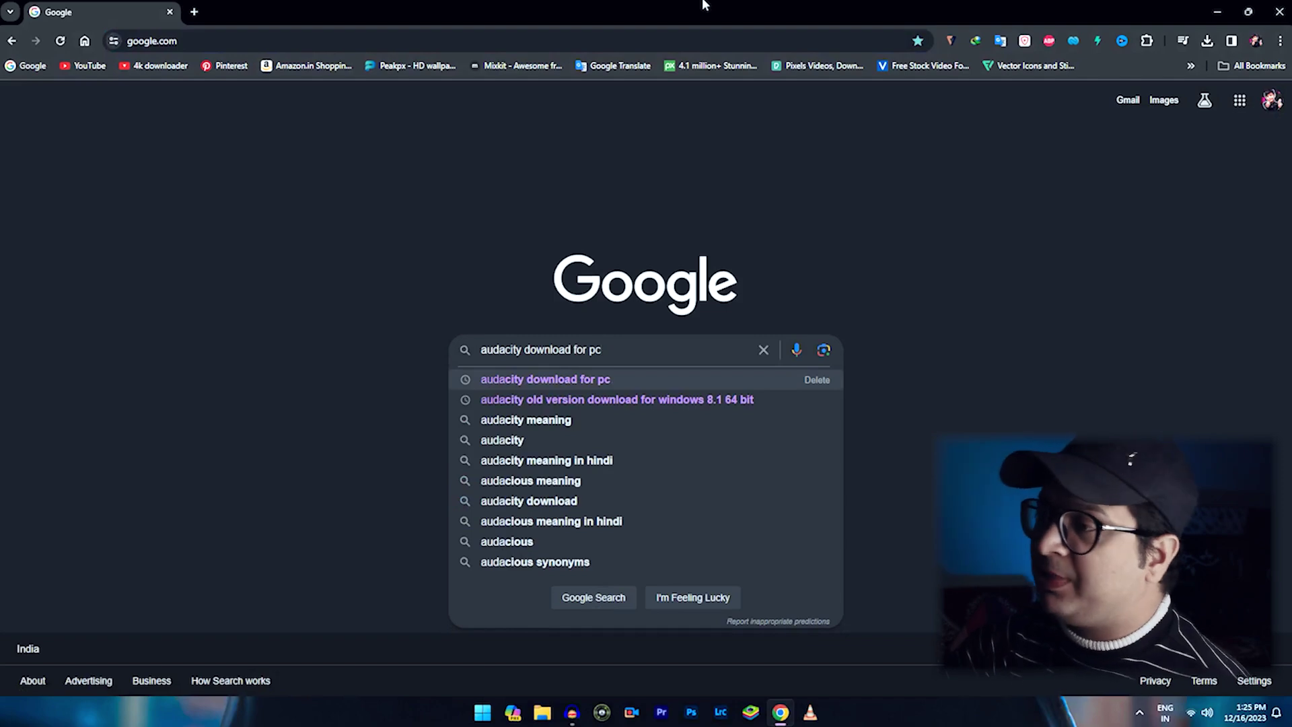
{"action": "key", "text": "Return"}
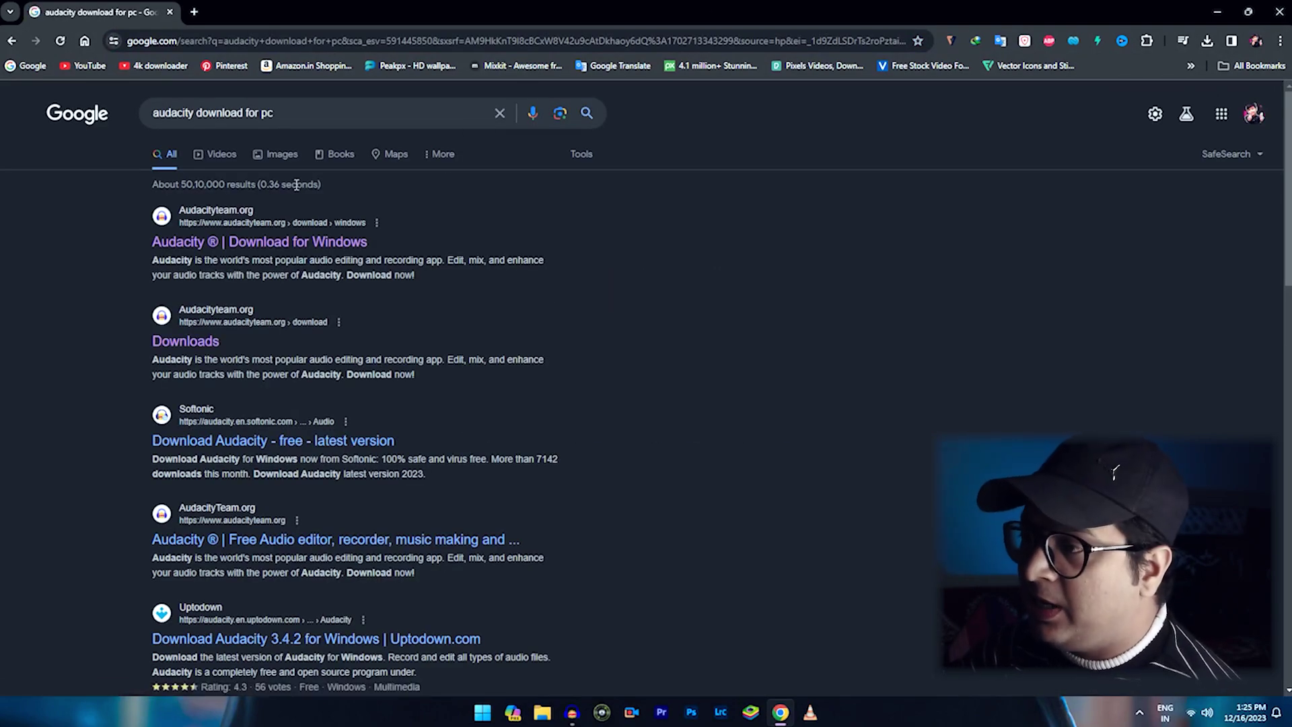
- Open Audacity's official Windows download page and download the recommended 64 bit installer as .exe
{"action": "left_click", "coordinate": [281, 243]}
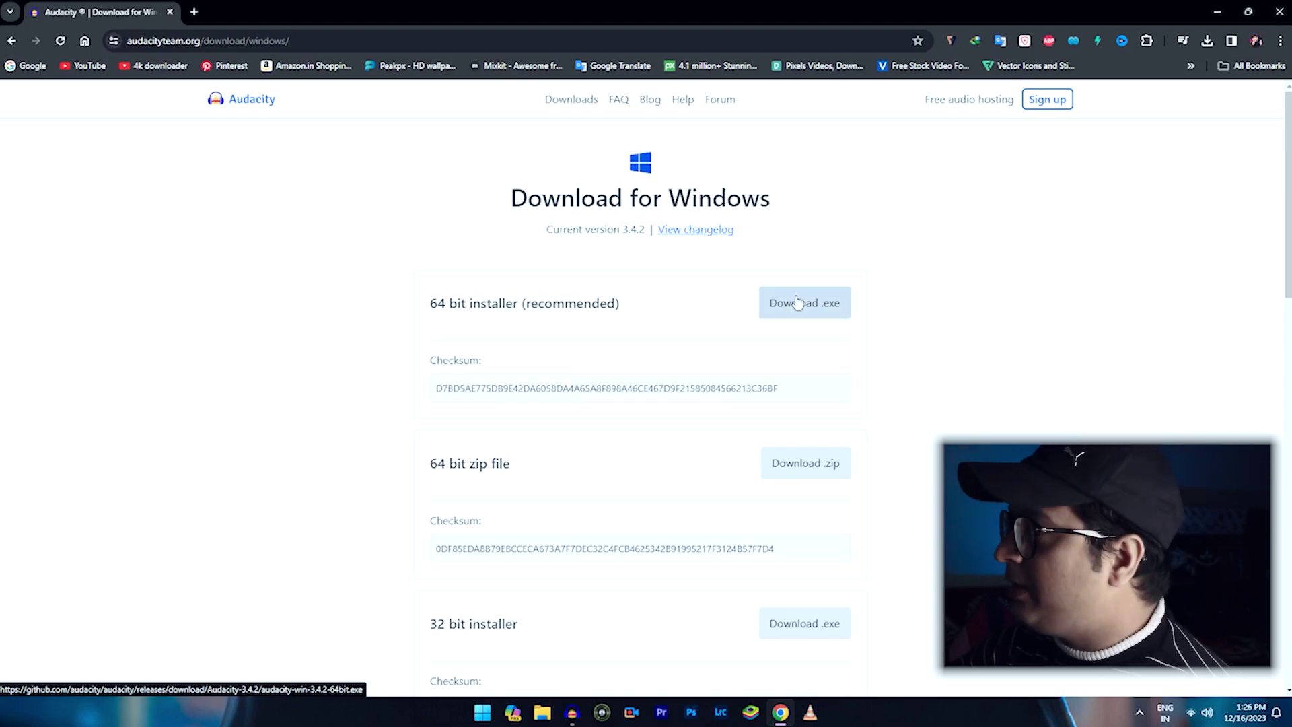
{"action": "left_click", "coordinate": [797, 303]}
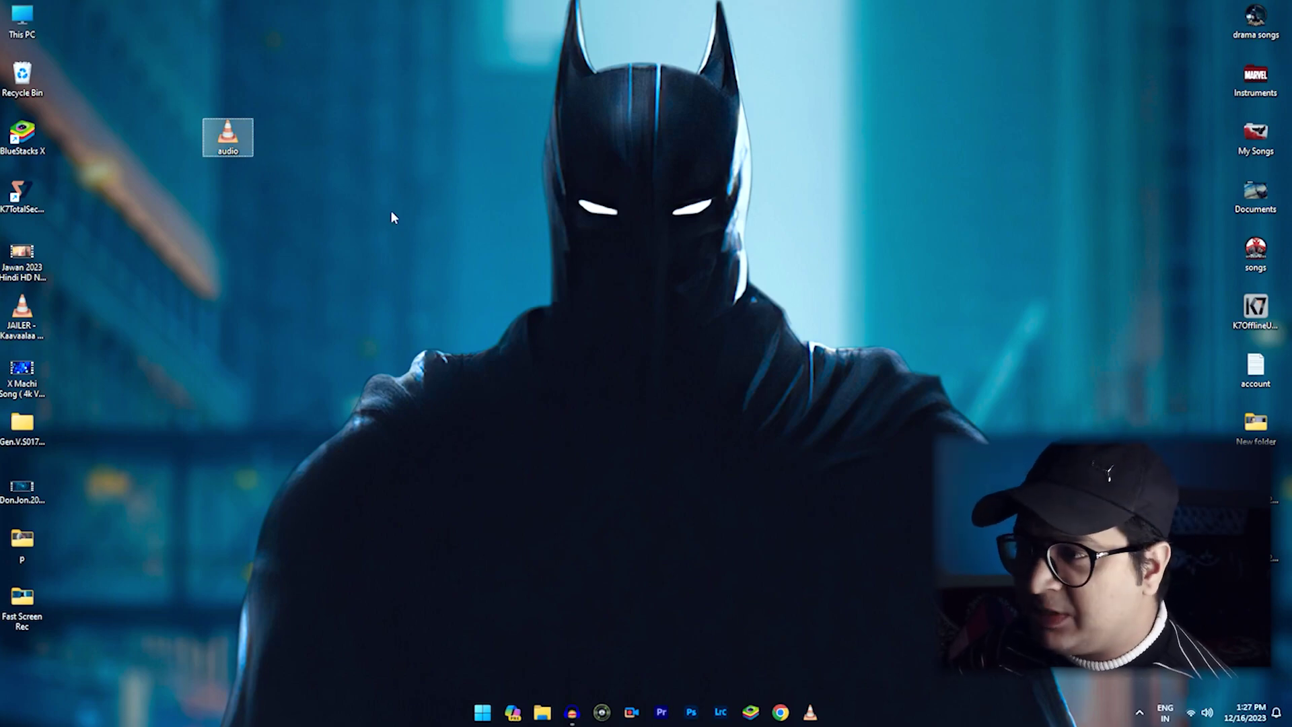
- Import the audio file named "audio" from the desktop into the empty Audacity project
{"action": "mouse_move", "coordinate": [232, 138]}
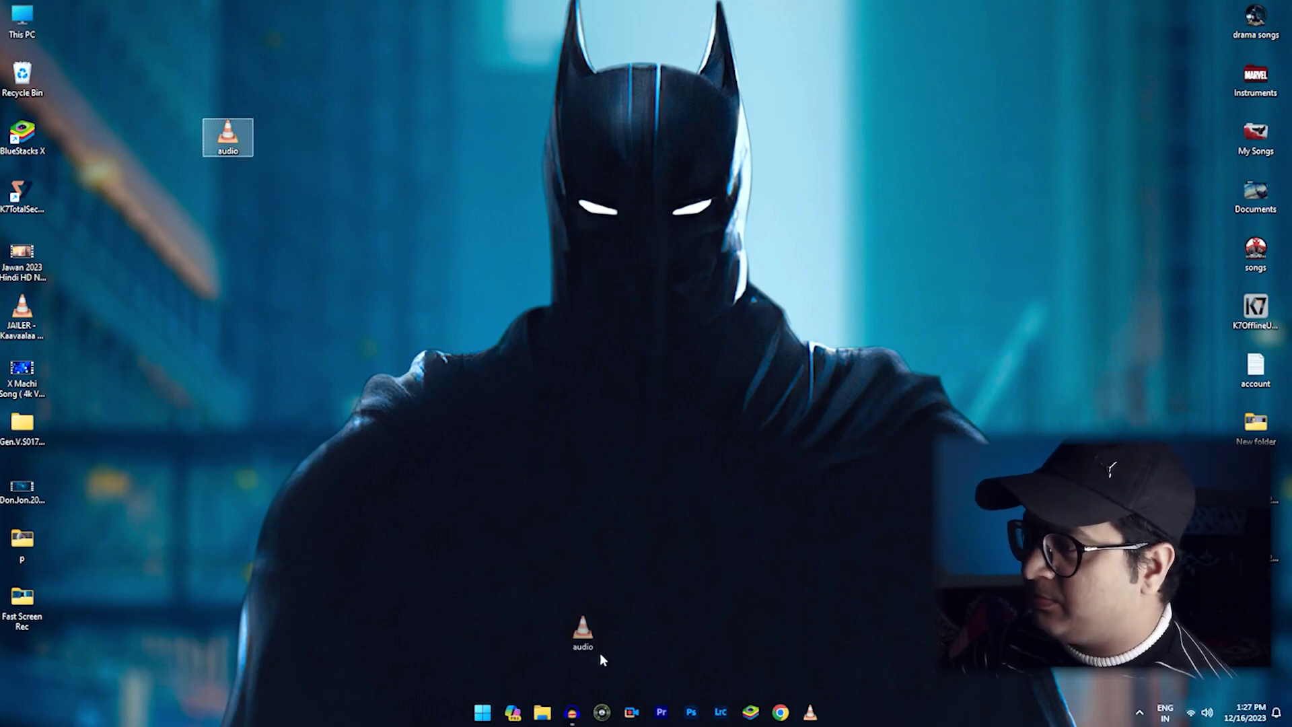
{"action": "left_click_drag", "start_coordinate": [582, 724], "coordinate": [515, 437]}
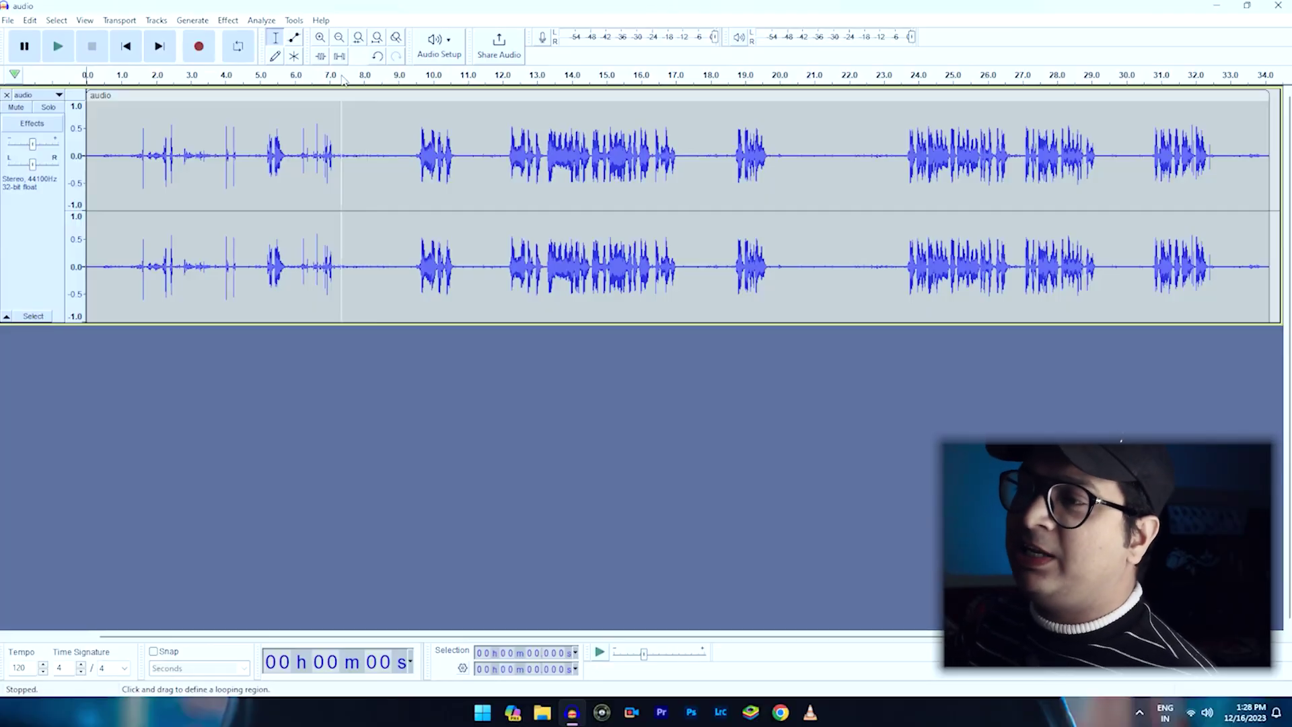
{"action": "left_click", "coordinate": [232, 20]}
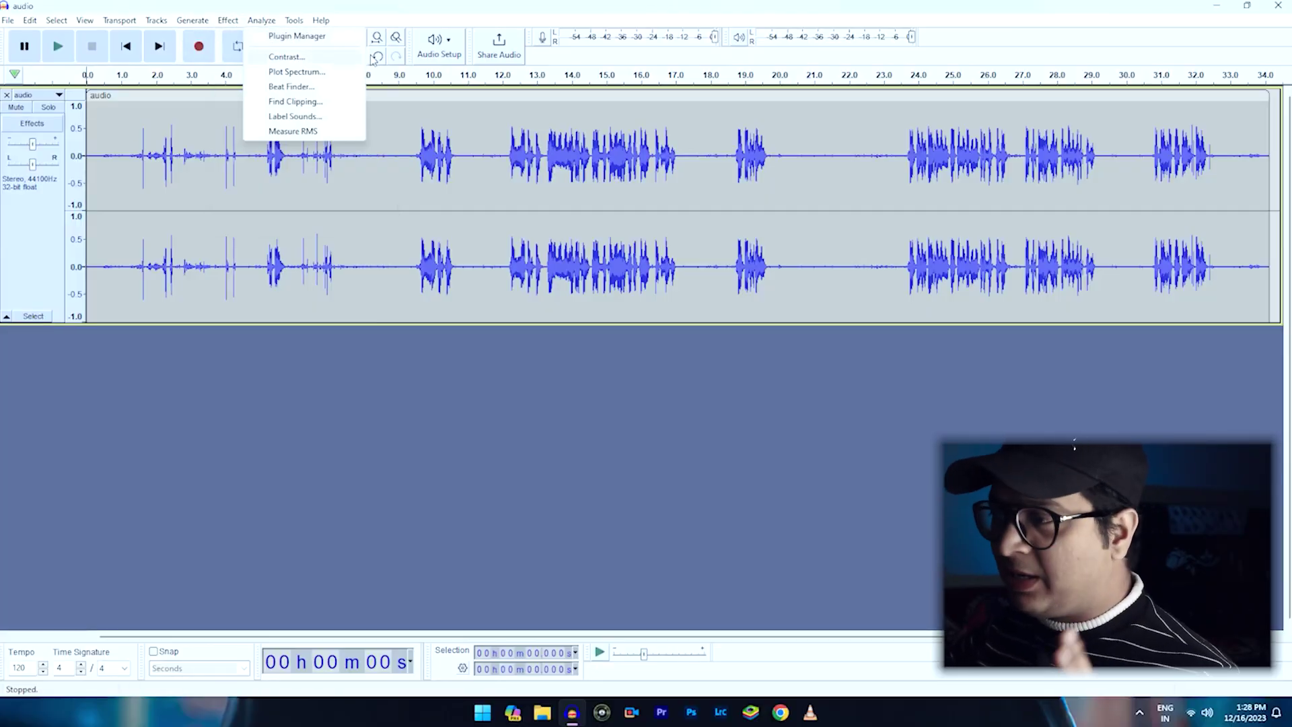
{"action": "left_click", "coordinate": [898, 6]}
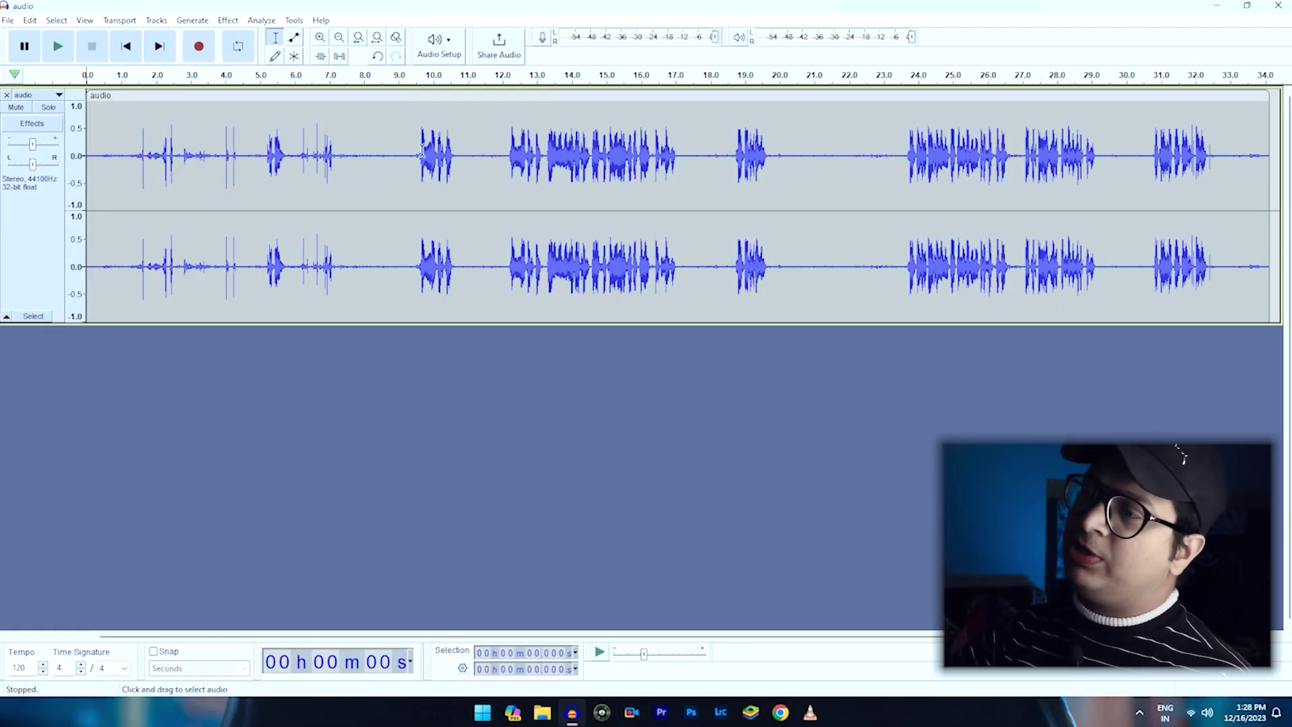
- Listen to the recording from about 5.2 s and from about 9.4 s, then stop playback
{"action": "left_click", "coordinate": [267, 140]}
{"action": "key", "text": "space"}
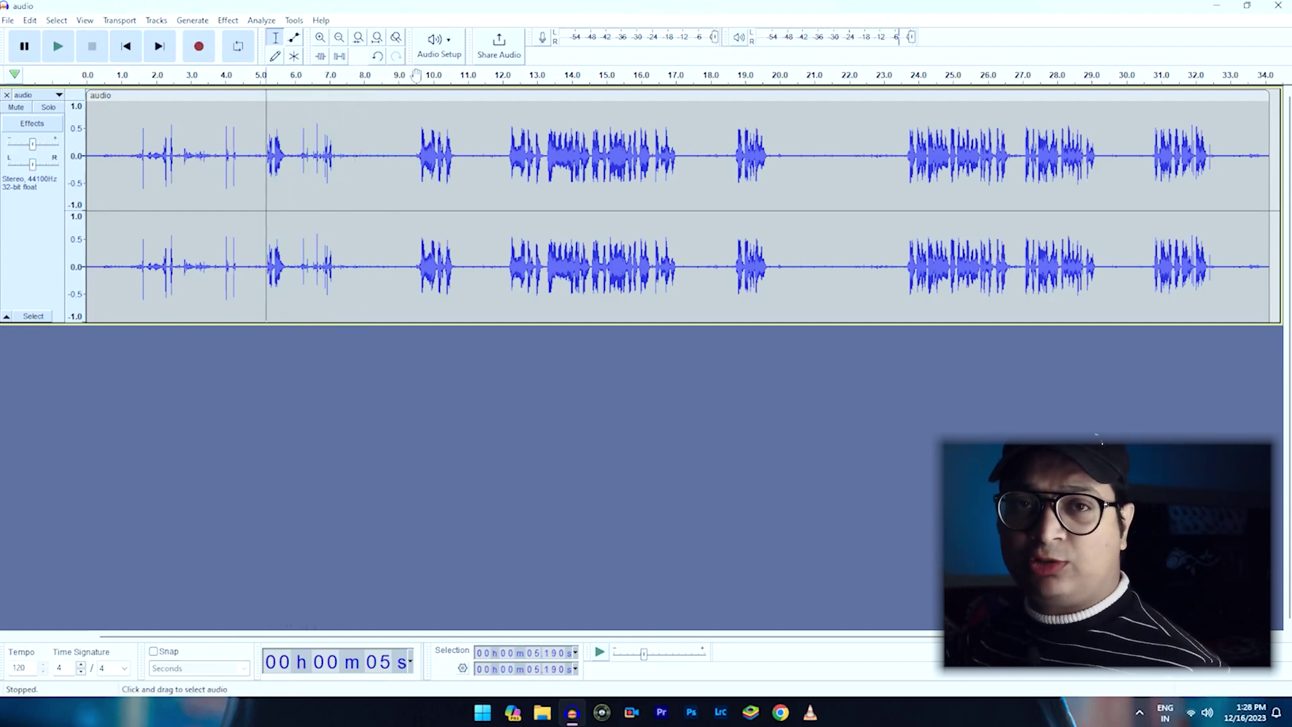
{"action": "key", "text": "space"}
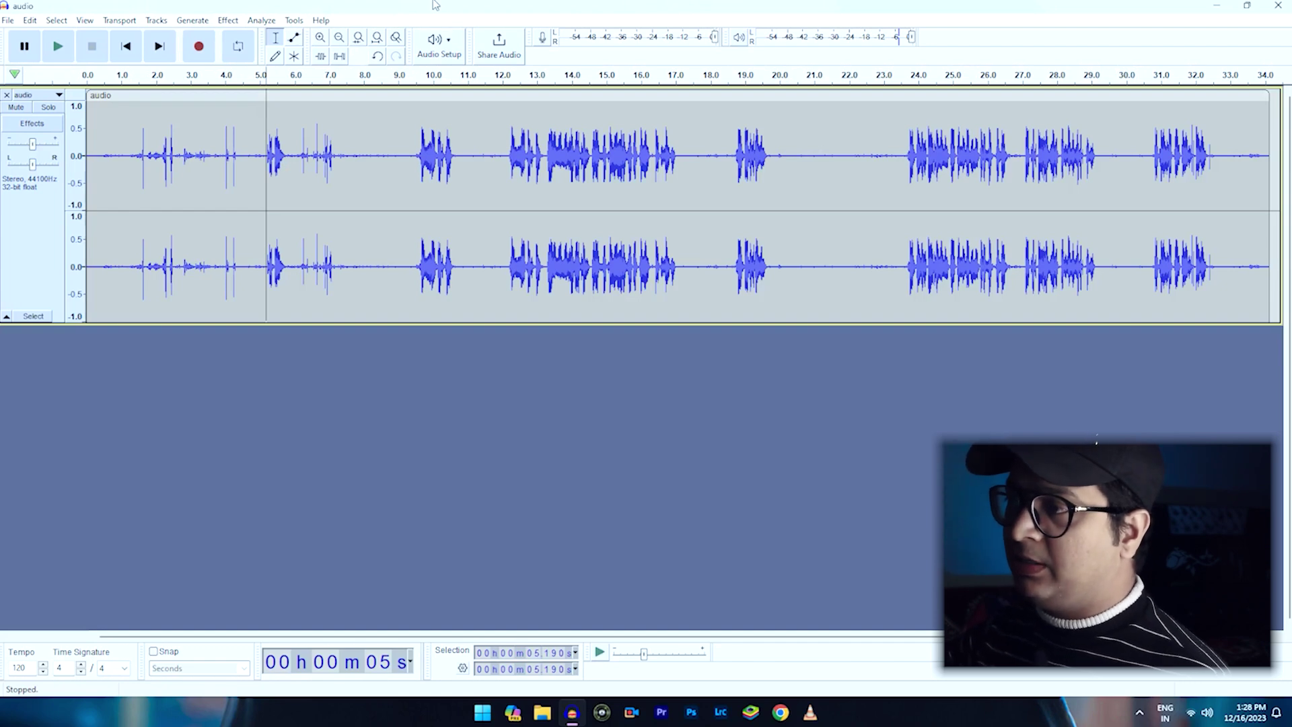
{"action": "left_click", "coordinate": [414, 114]}
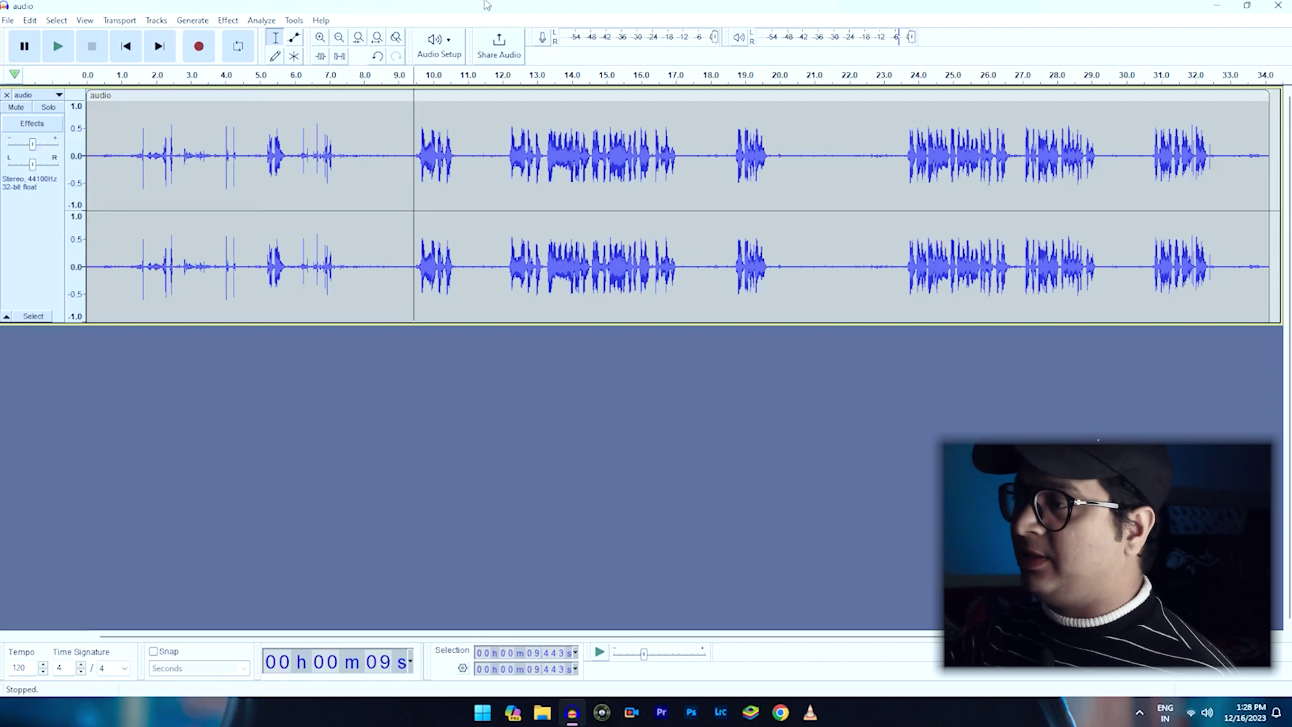
{"action": "key", "text": "space"}
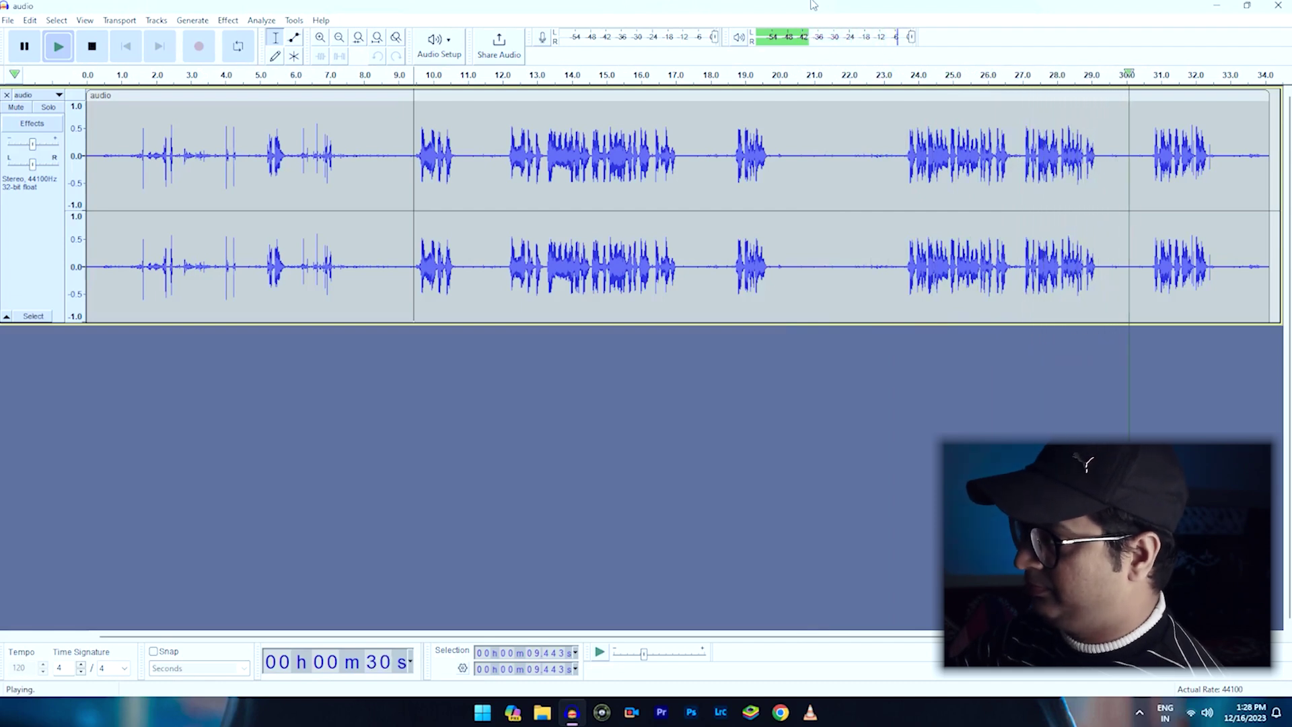
{"action": "key", "text": "space"}
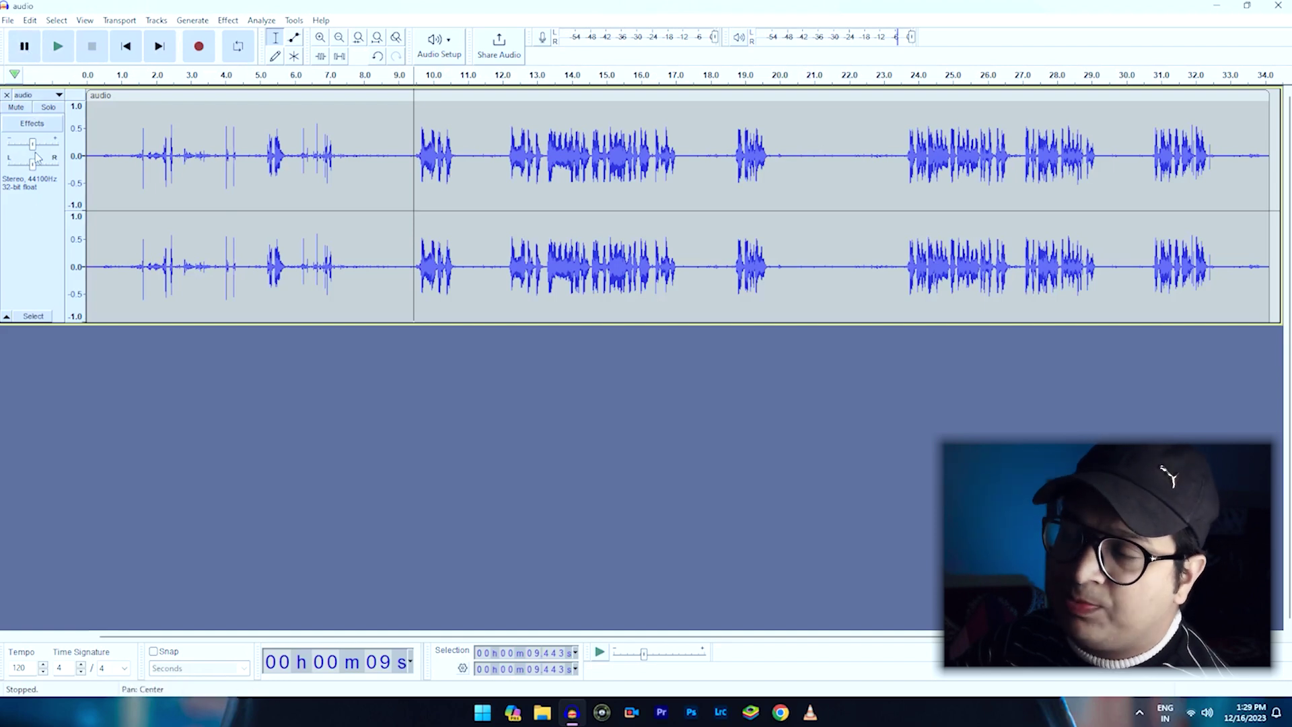
- Try selecting parts of the track, from about 12.2 to 27 s and from about 11.7 to 30 s, and clear the selection
{"action": "mouse_move", "coordinate": [20, 166]}
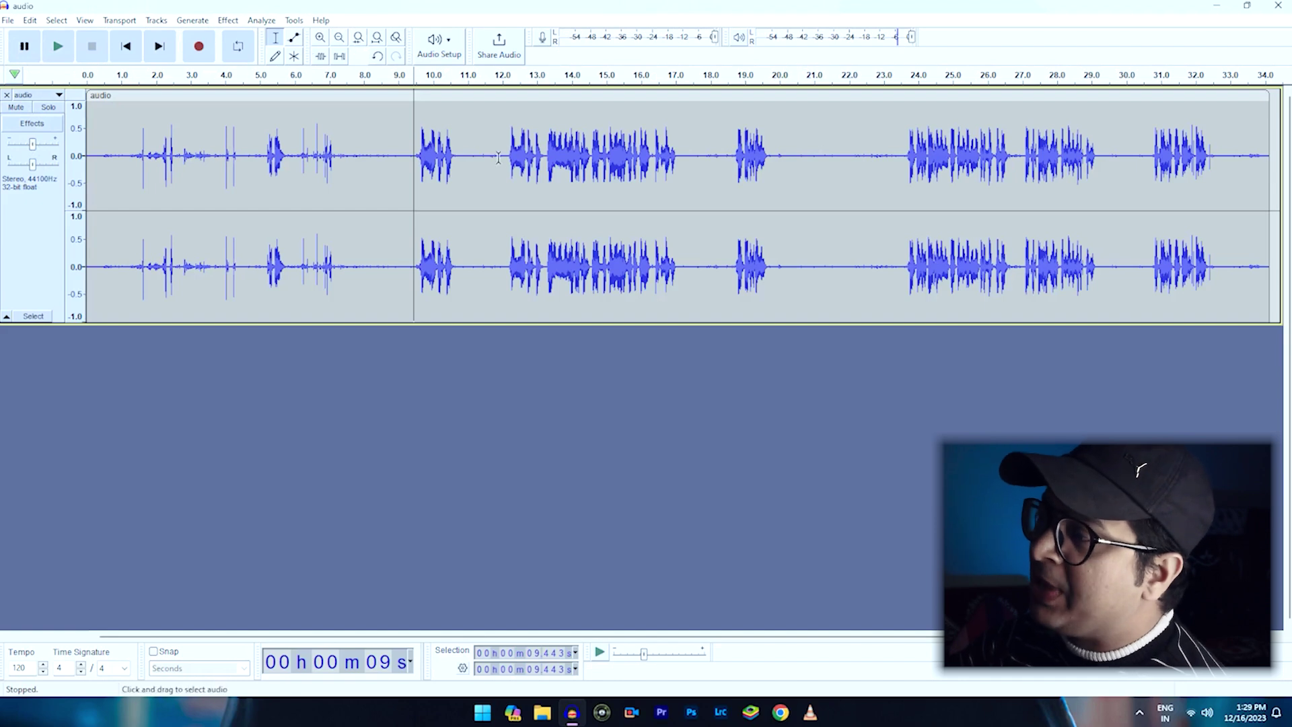
{"action": "left_click_drag", "start_coordinate": [509, 154], "coordinate": [900, 169]}
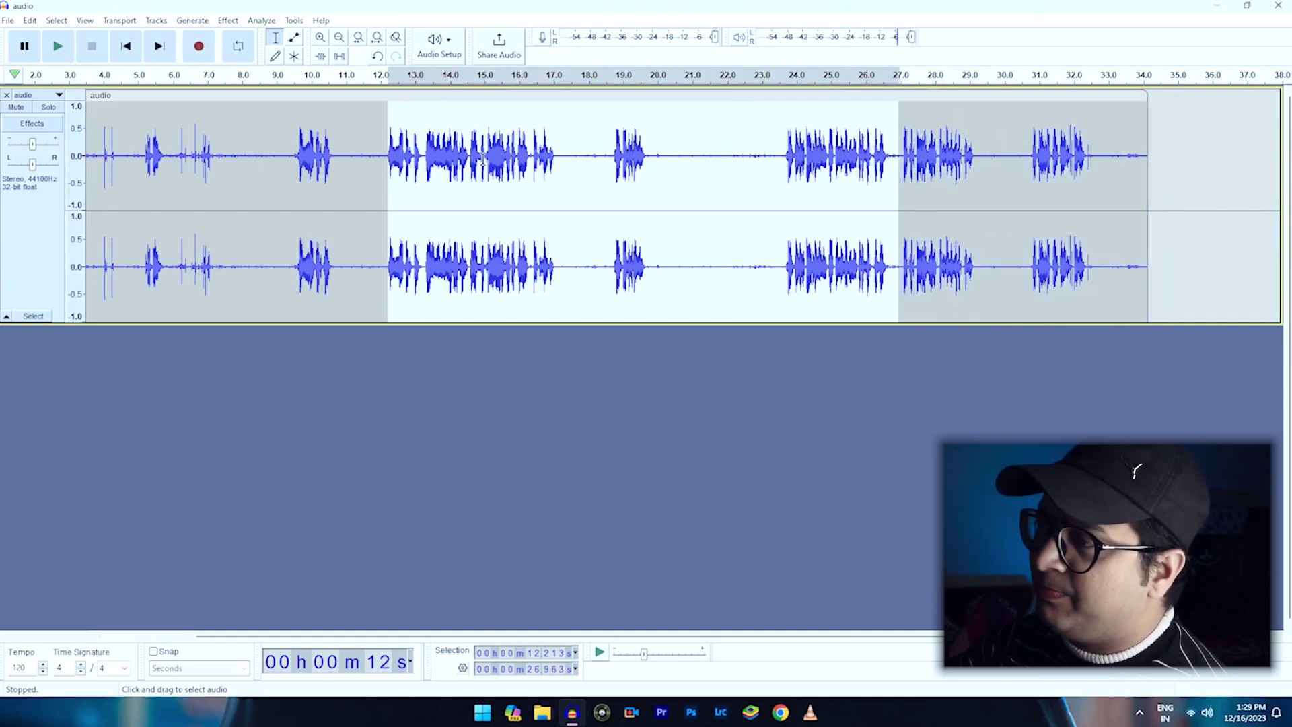
{"action": "left_click", "coordinate": [341, 164]}
{"action": "left_click_drag", "start_coordinate": [370, 144], "coordinate": [1004, 163]}
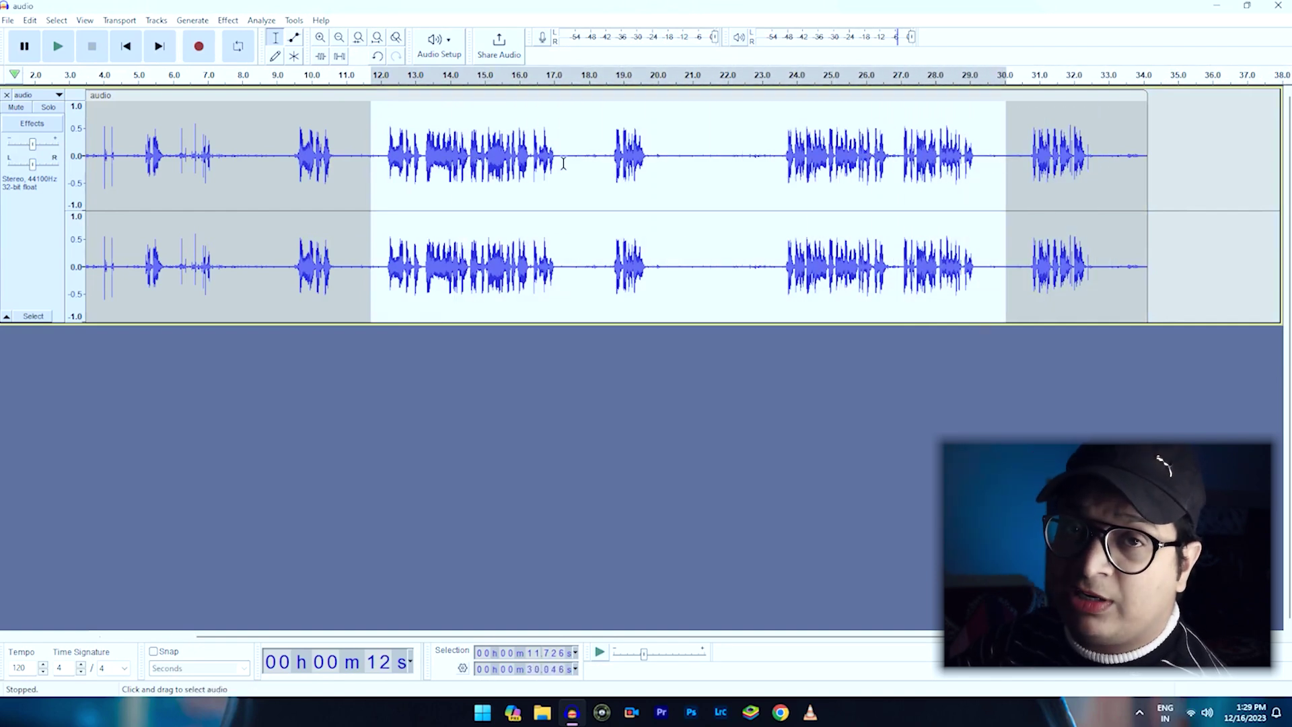
{"action": "left_click", "coordinate": [361, 138]}
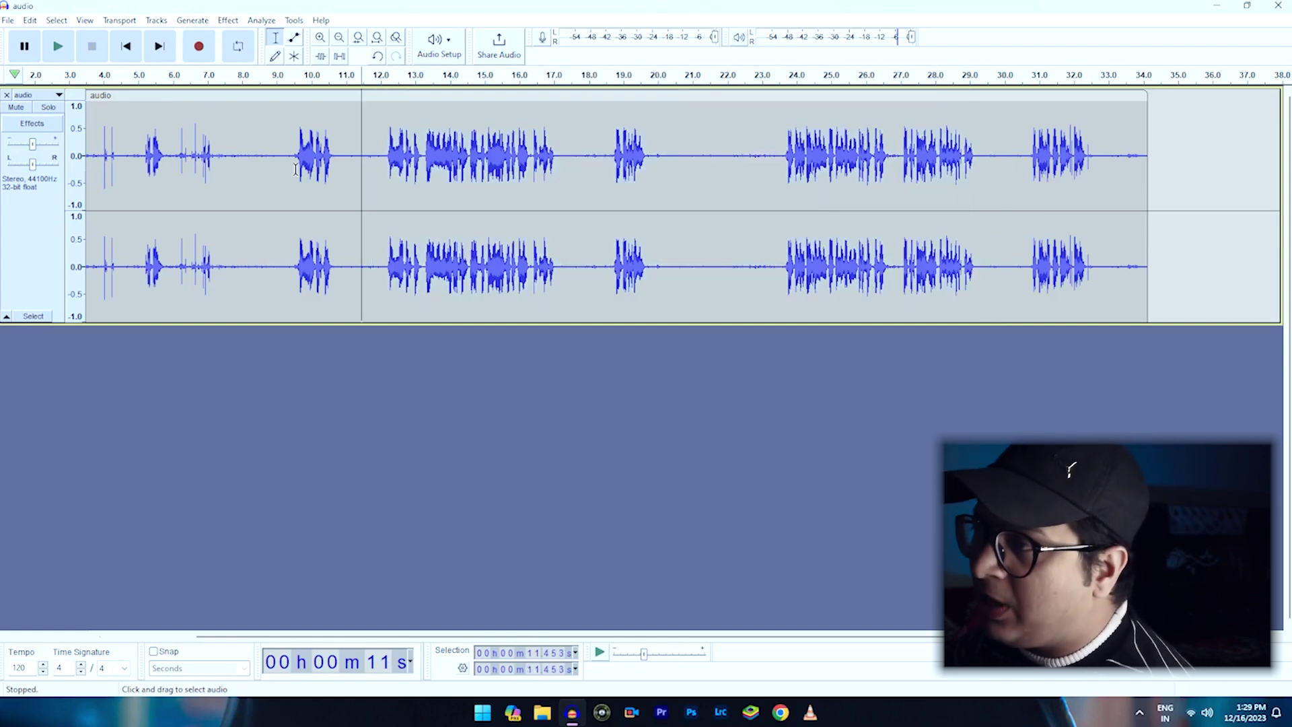
- Examine the waveform up close around 11.5 s, then fit the whole recording back into the view
{"action": "left_click", "coordinate": [320, 45]}
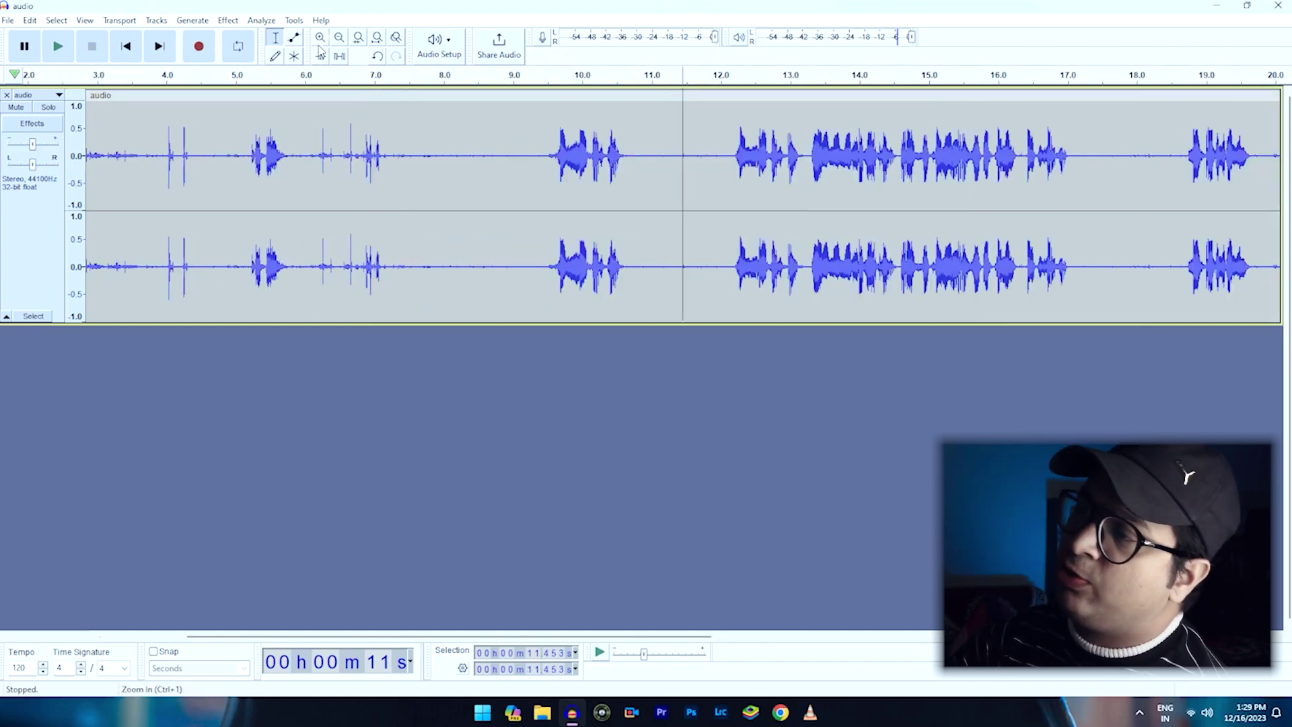
{"action": "left_click", "coordinate": [320, 44]}
{"action": "left_click", "coordinate": [320, 51]}
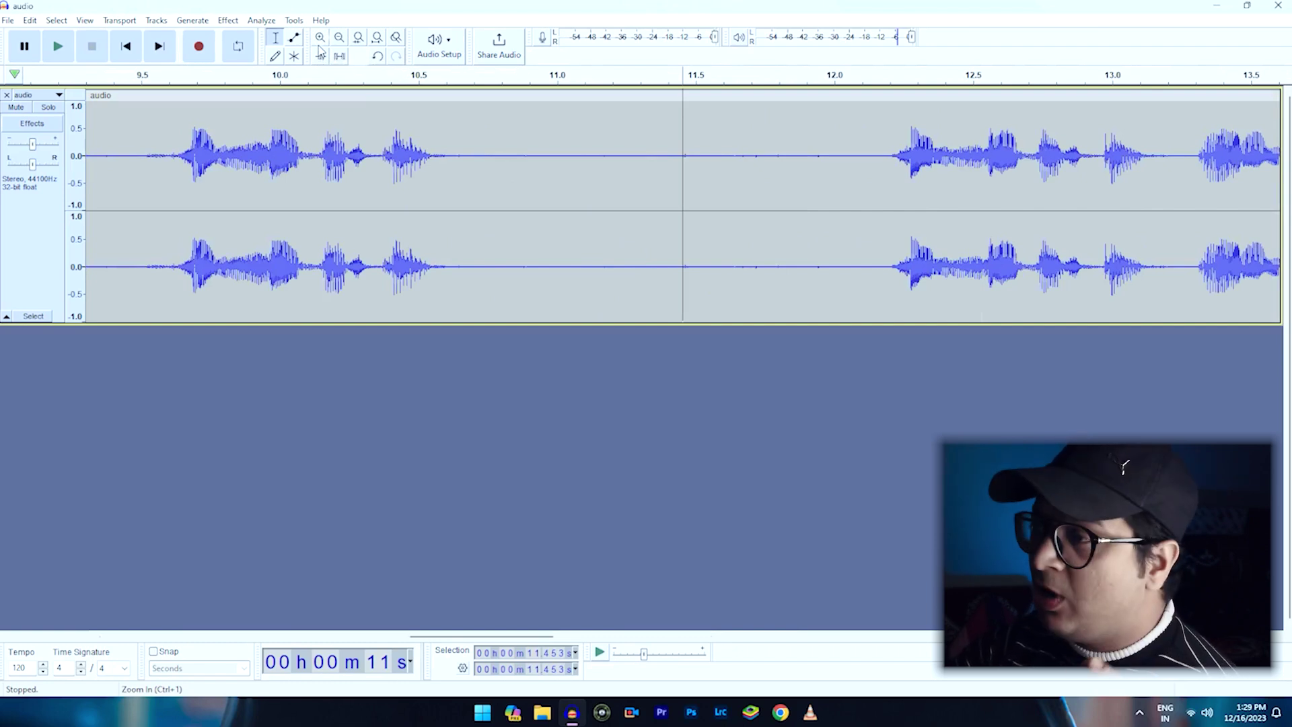
{"action": "left_click", "coordinate": [339, 40]}
{"action": "left_click", "coordinate": [339, 39]}
{"action": "left_click", "coordinate": [339, 39]}
{"action": "left_click", "coordinate": [339, 39]}
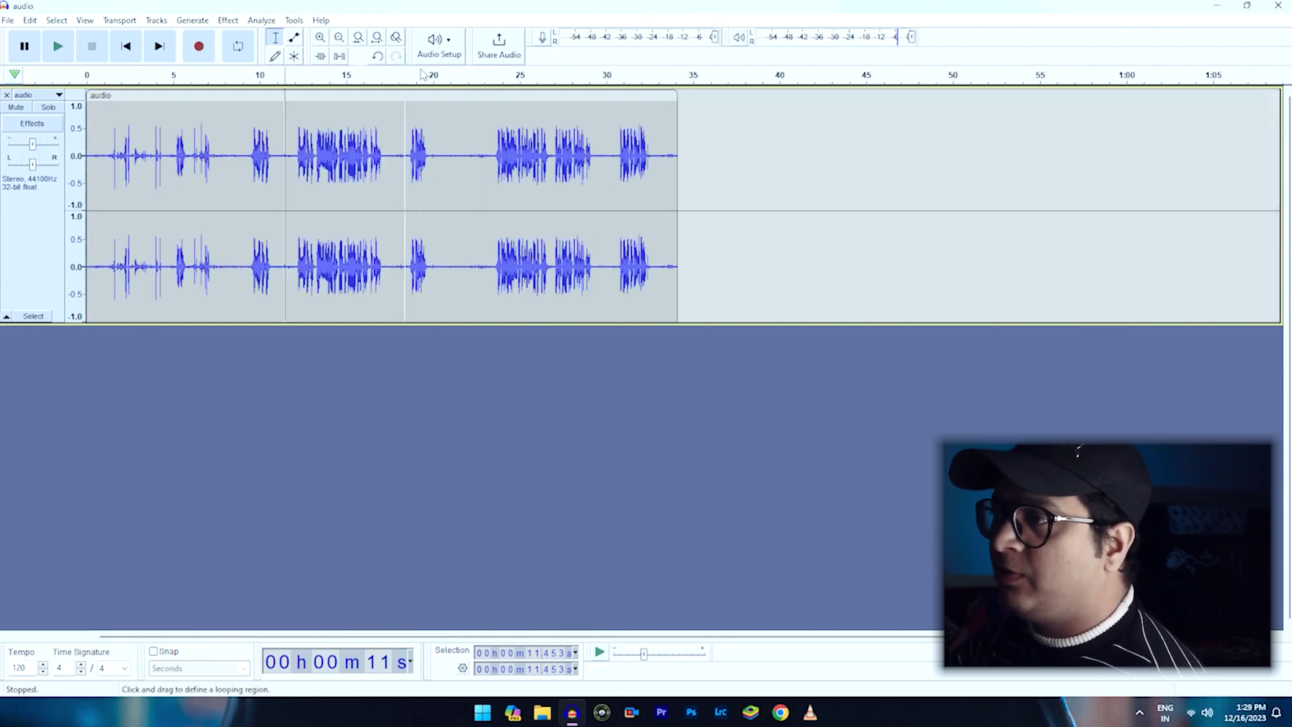
{"action": "left_click", "coordinate": [377, 39]}
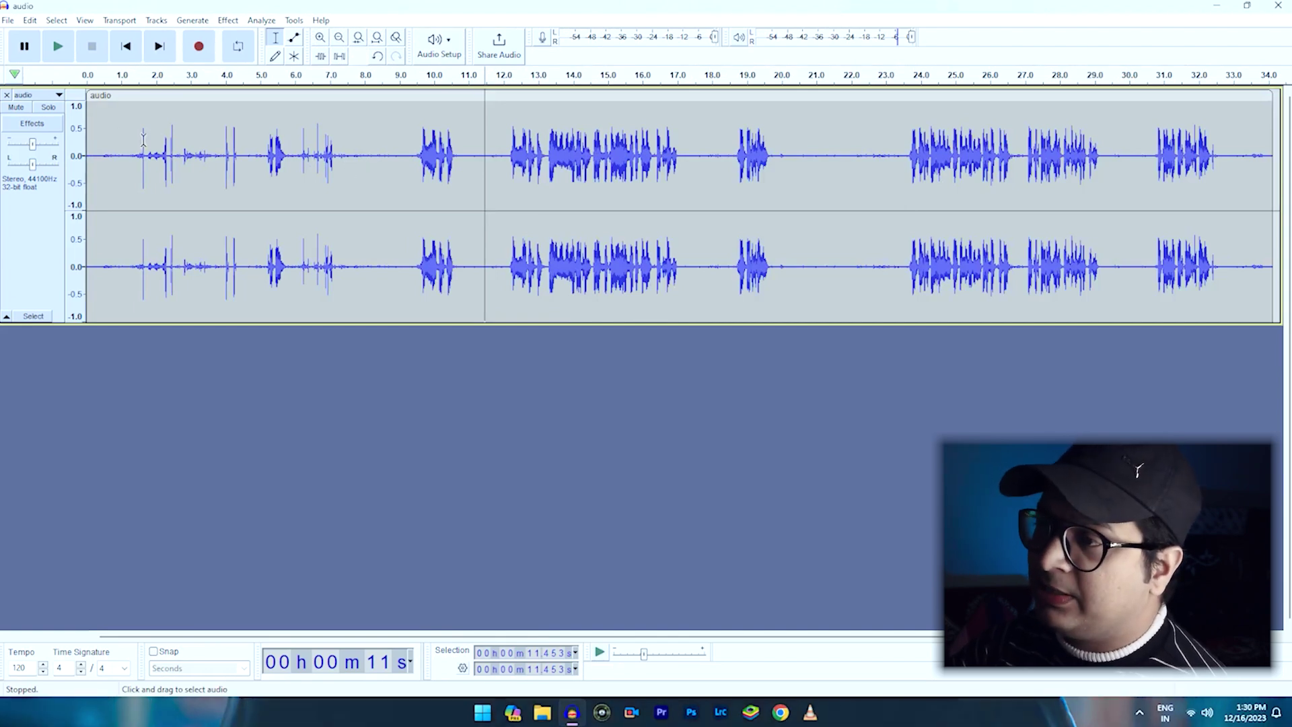
- Play the track from near its start and from about 9.5 s to check the unwanted opening section
{"action": "left_click", "coordinate": [100, 139]}
{"action": "key", "text": "space"}
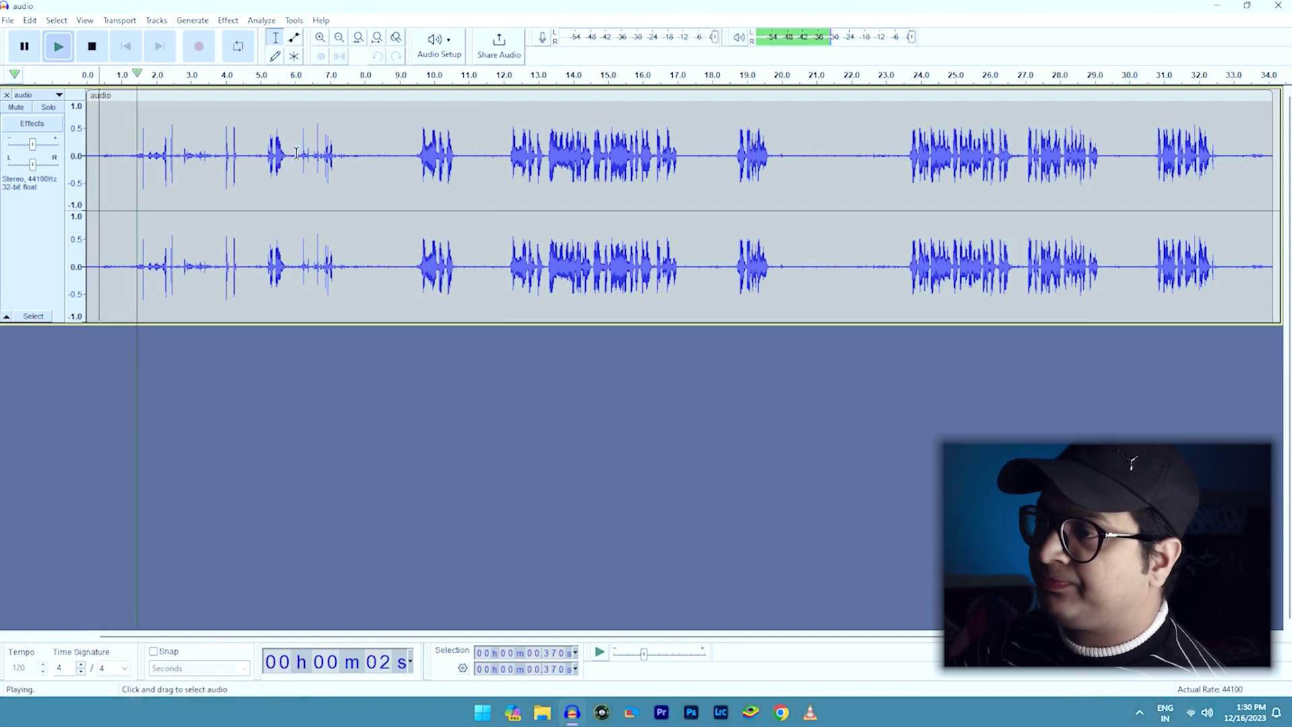
{"action": "left_click", "coordinate": [417, 148]}
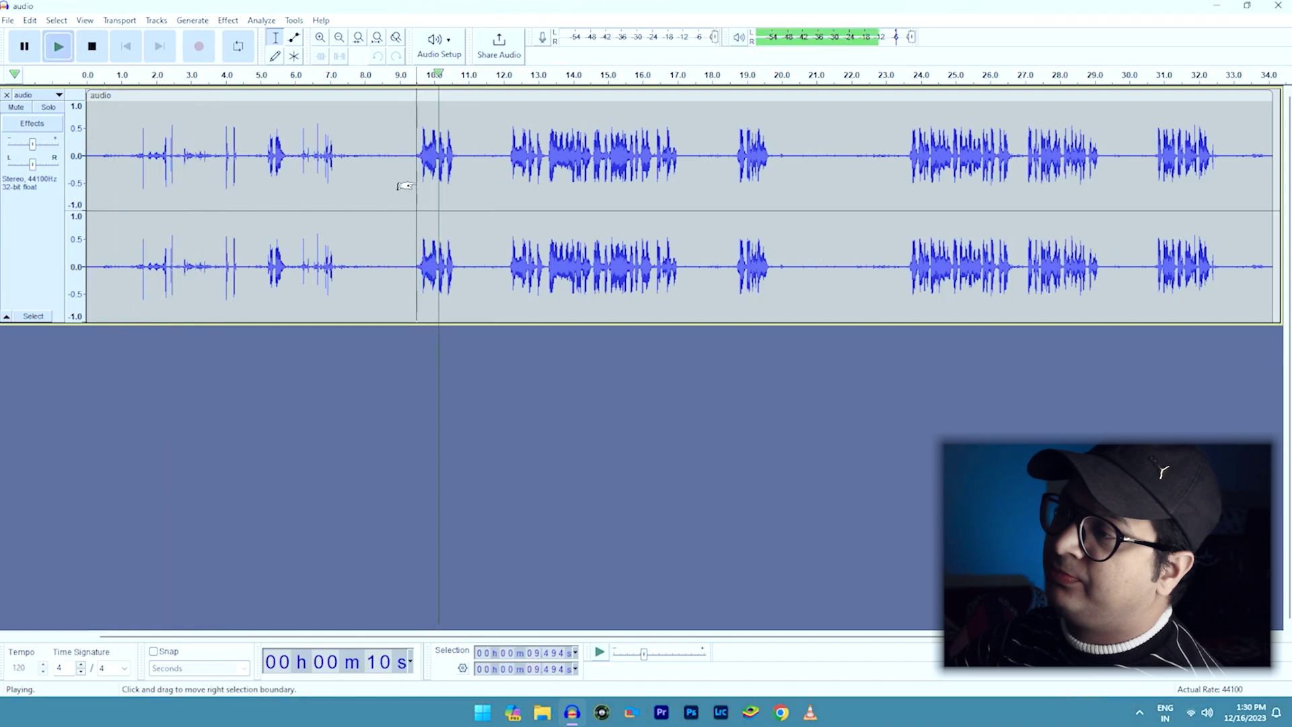
{"action": "key", "text": "space"}
- Cut the opening section of the track, from 0 to about 9.34 s
{"action": "left_click_drag", "start_coordinate": [411, 156], "coordinate": [86, 202]}
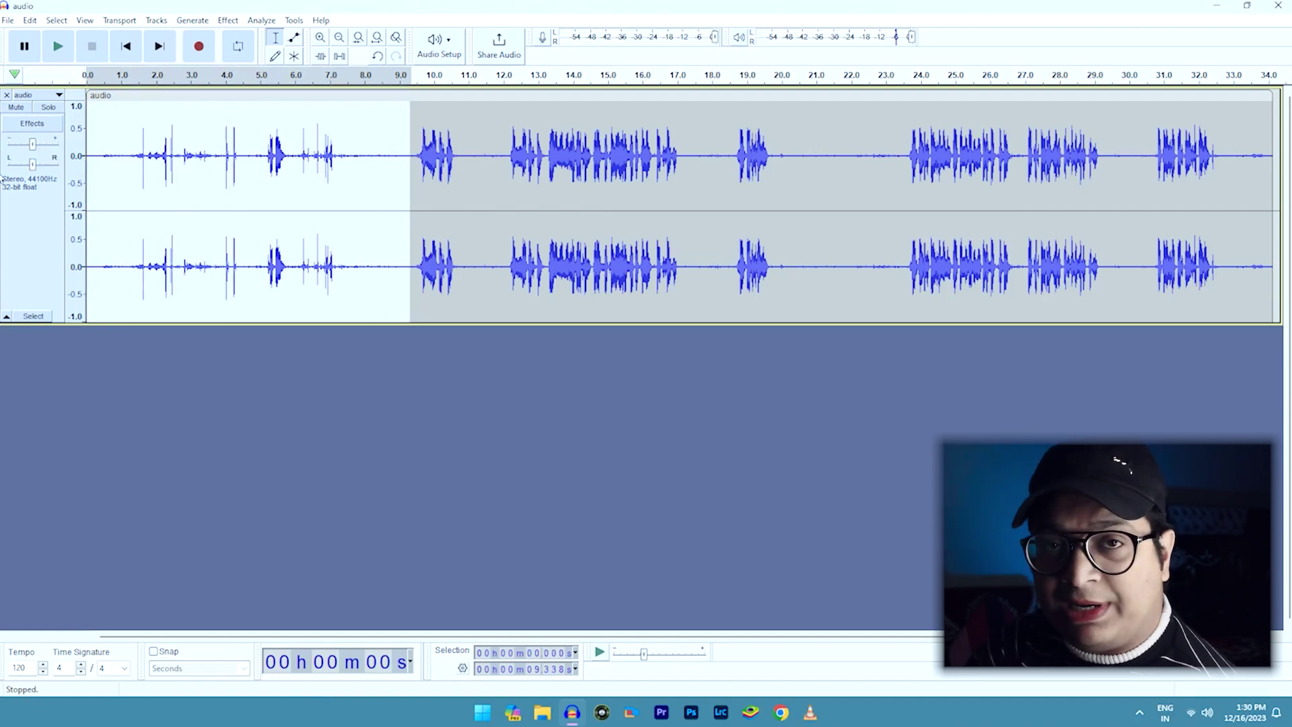
{"action": "key", "text": "Delete"}
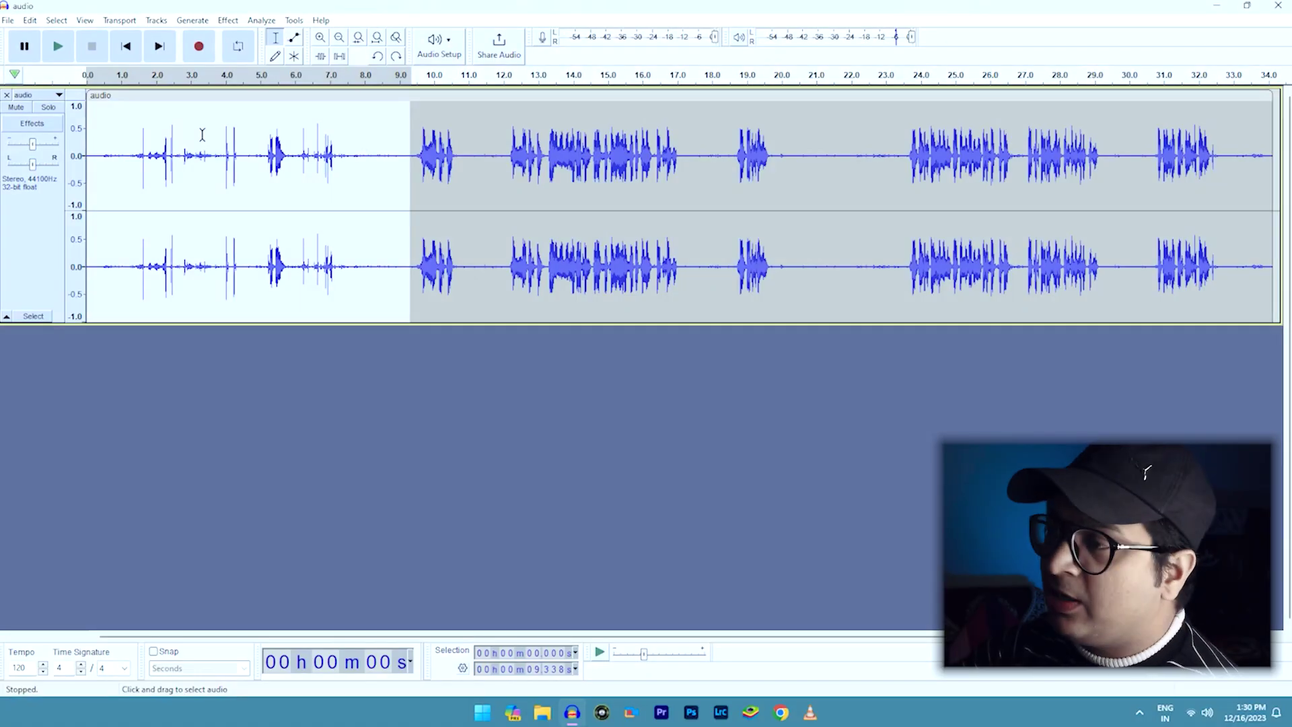
{"action": "right_click", "coordinate": [202, 134]}
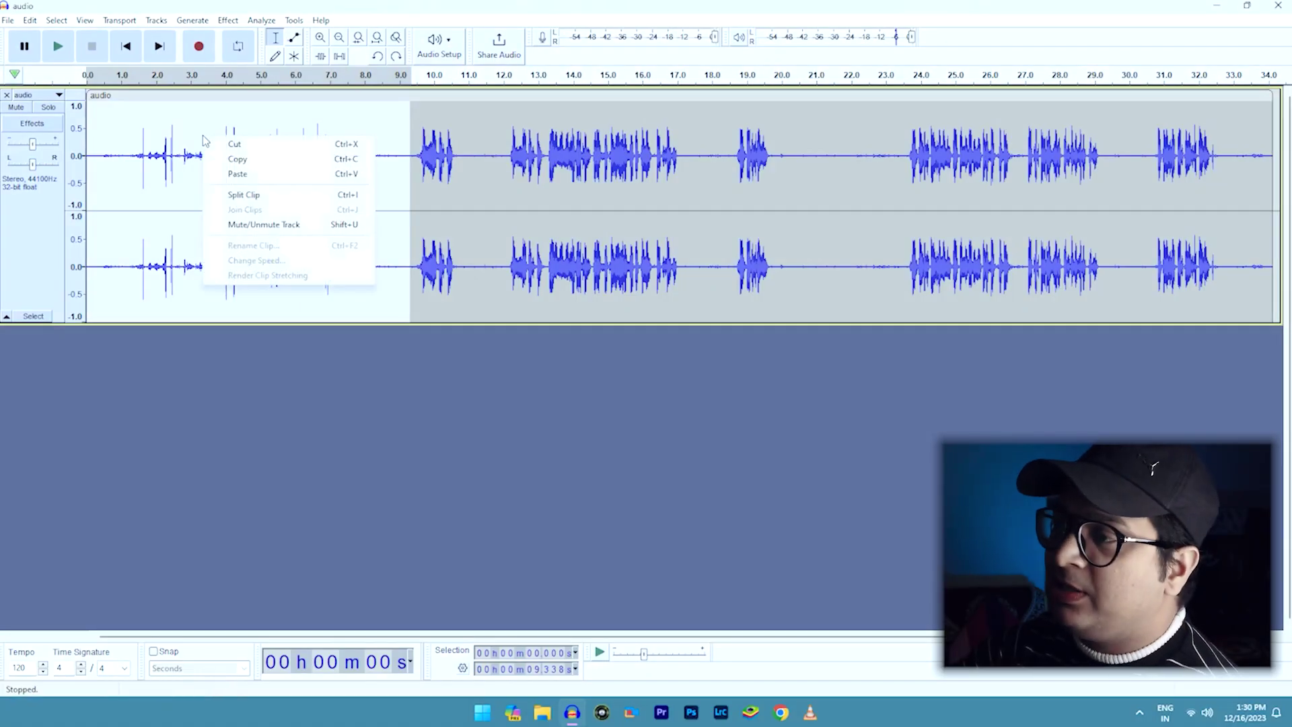
{"action": "left_click", "coordinate": [249, 146]}
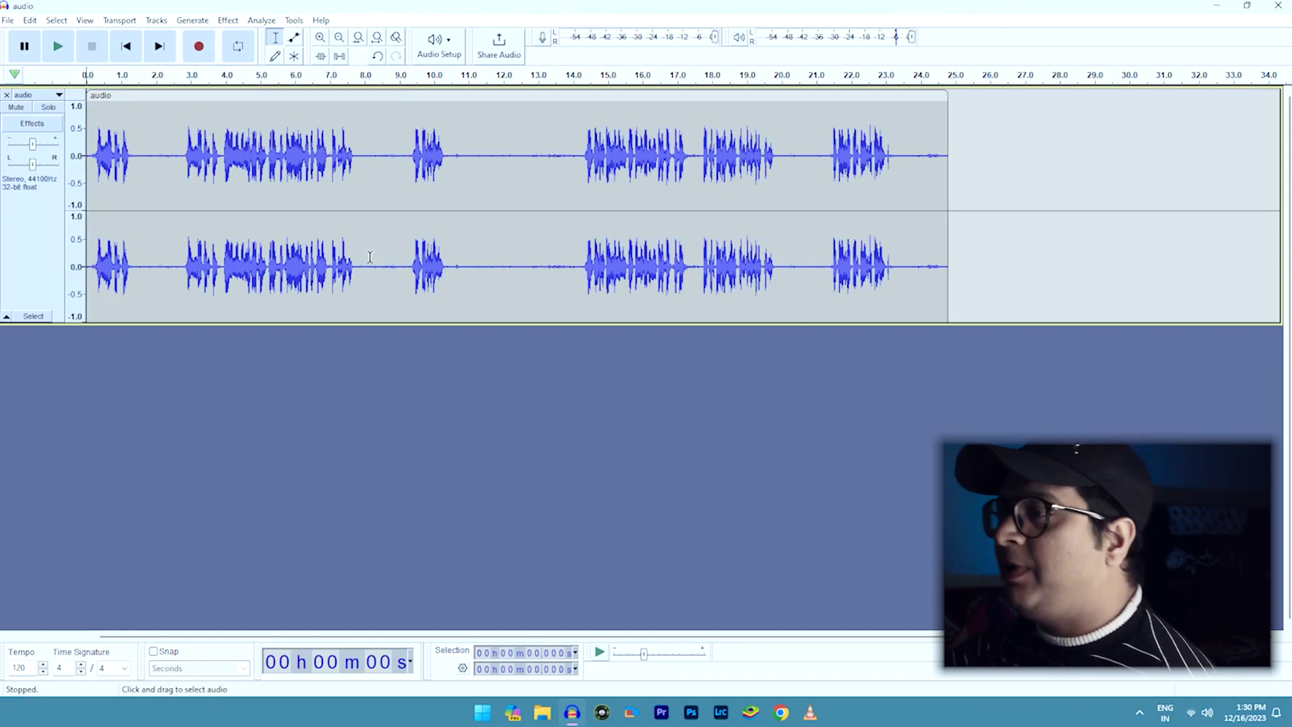
- Undo the cut of the opening section and redo it
{"action": "key", "text": "shift"}
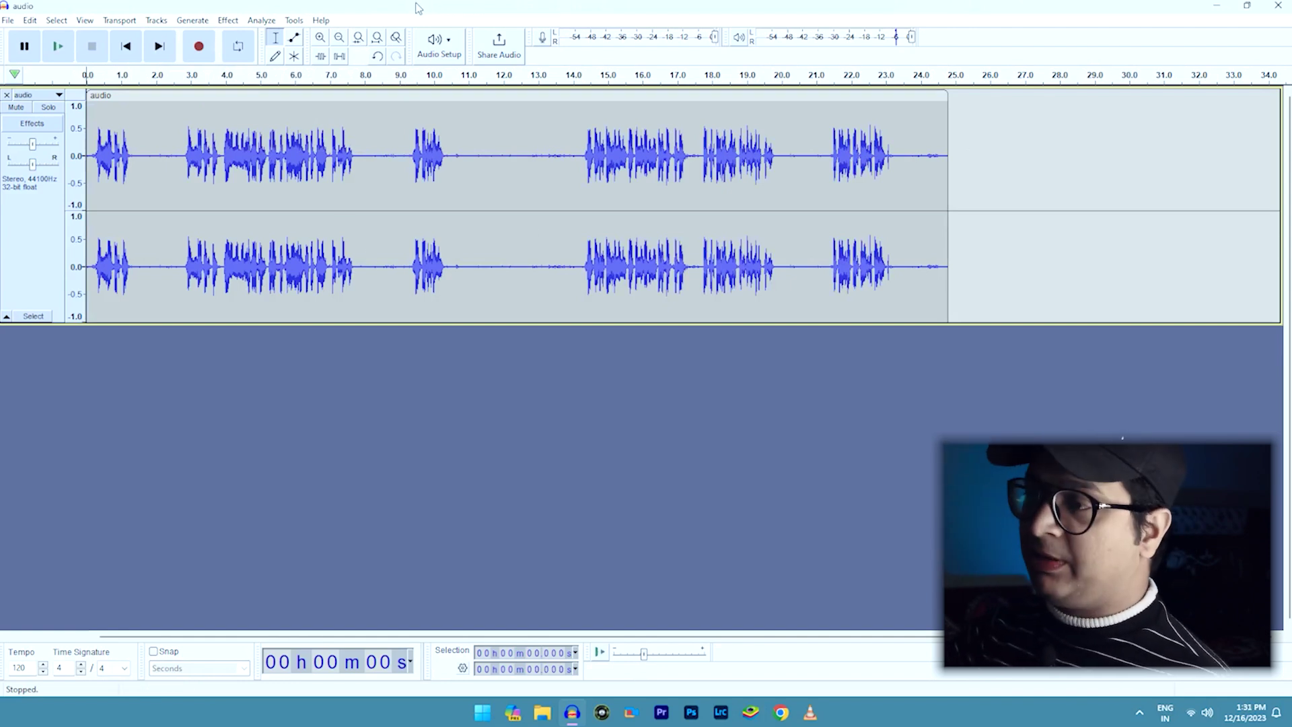
{"action": "key", "text": "ctrl+z"}
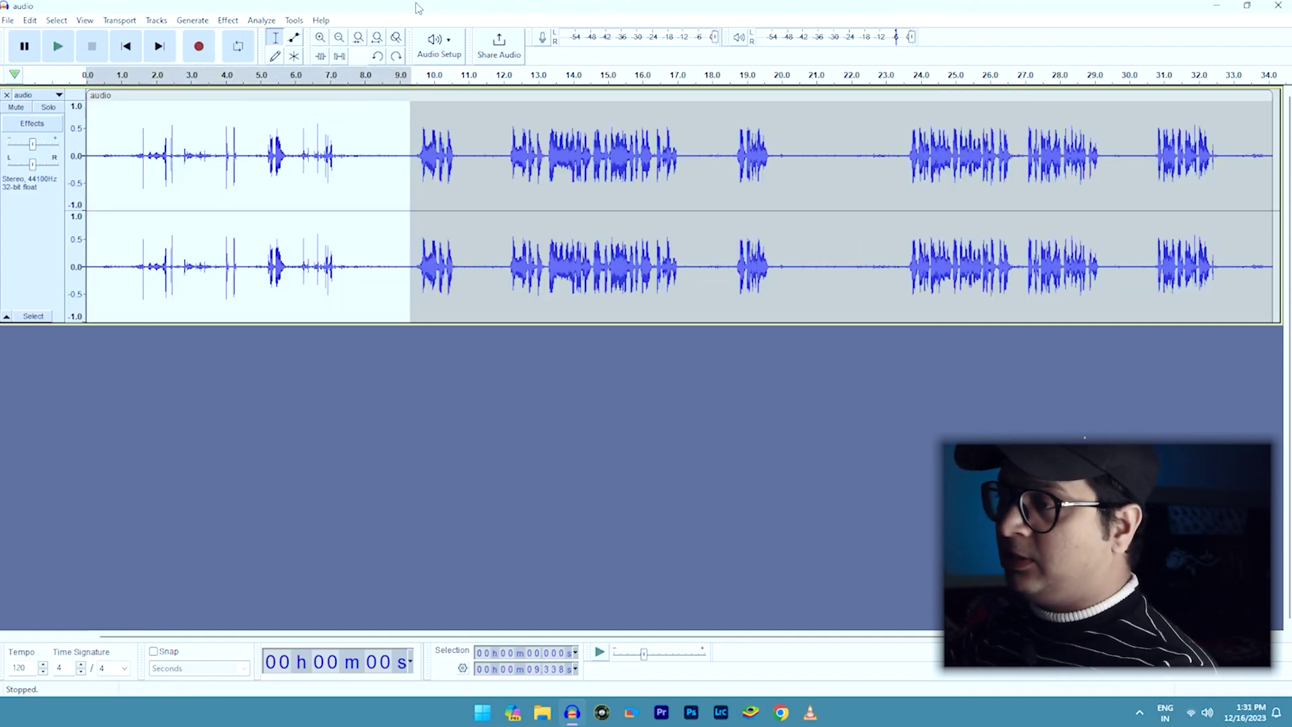
{"action": "key", "text": "ctrl+y"}
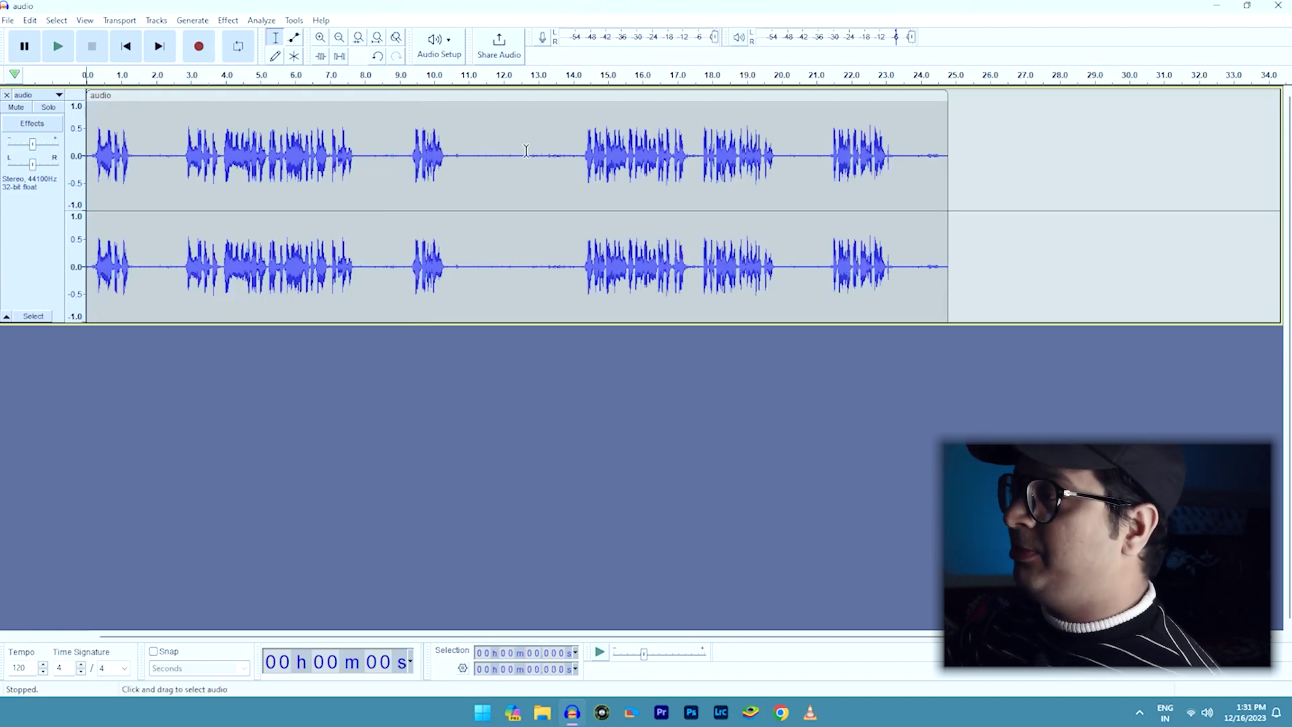
- Delete the end of the track from about 20.7 s onward and fit the remaining audio to the view
{"action": "left_click_drag", "start_coordinate": [806, 155], "coordinate": [973, 154]}
{"action": "key", "text": "Delete"}
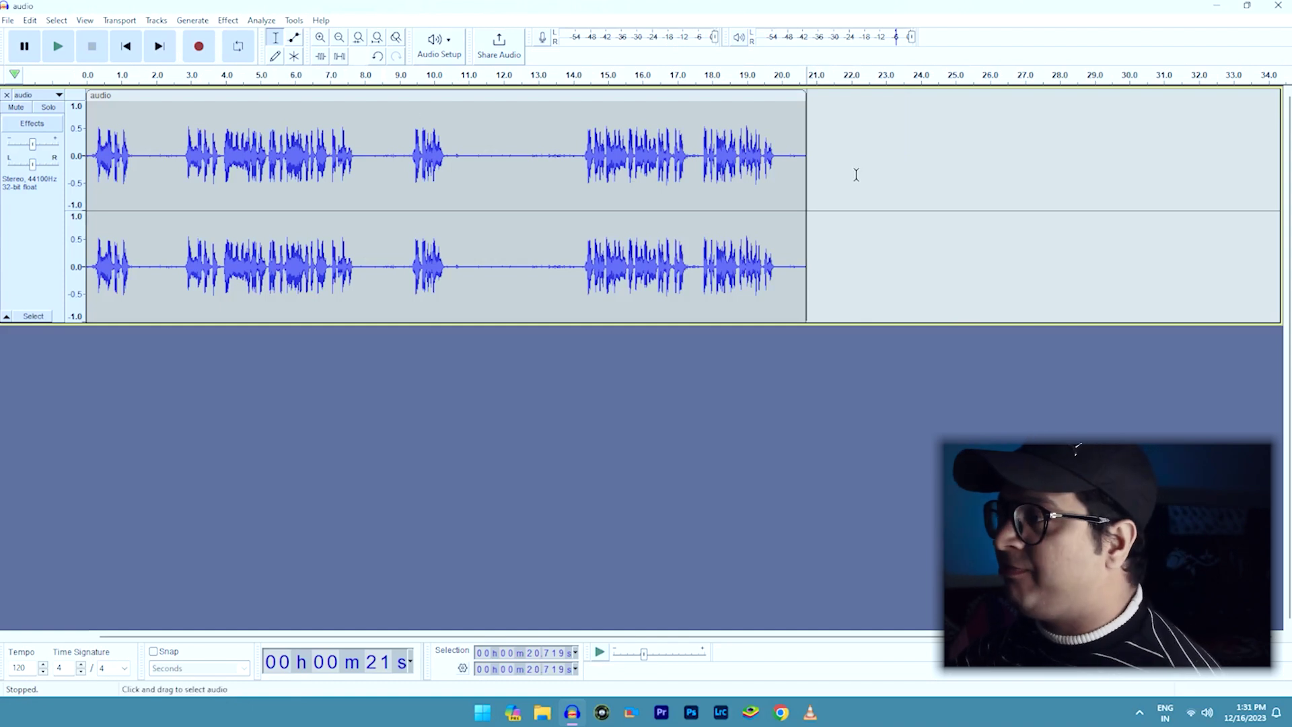
{"action": "left_click", "coordinate": [377, 37]}
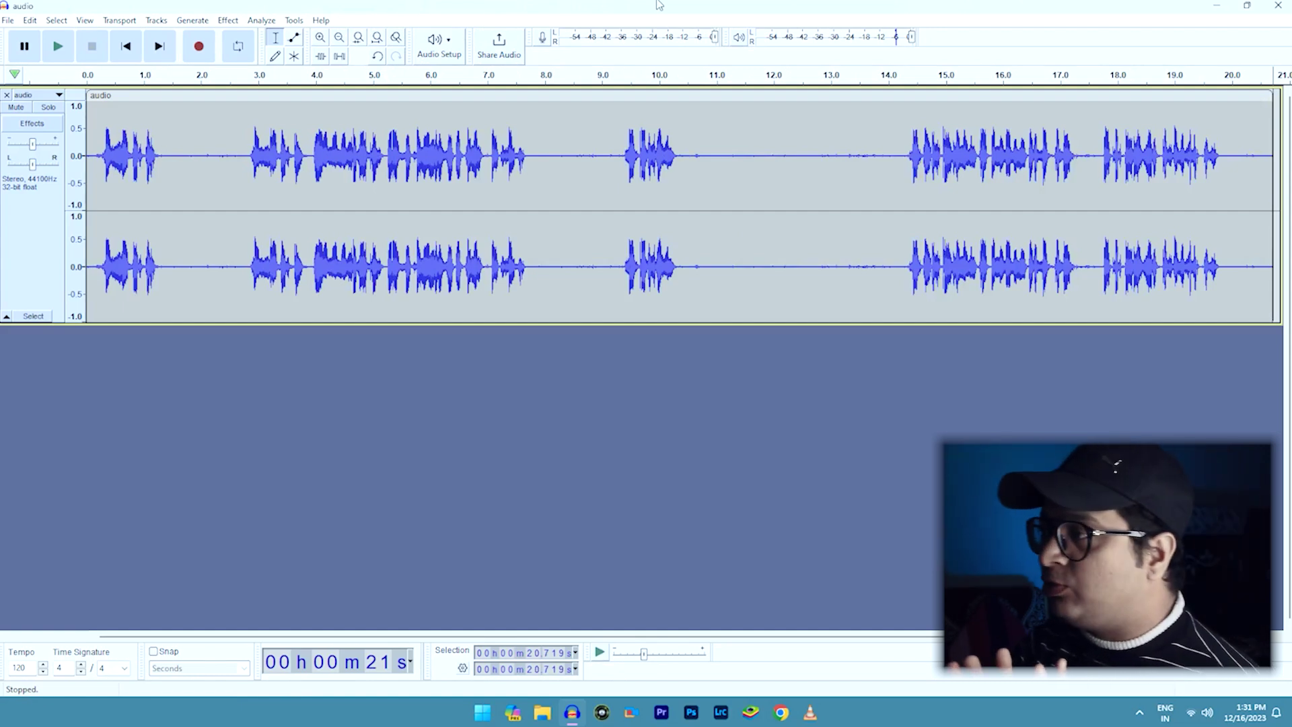
- Play the silent gap from about 10.6 to 14.3 s, and select about 10.5 to 14.2 s as the noise sample
{"action": "left_click_drag", "start_coordinate": [693, 159], "coordinate": [906, 164]}
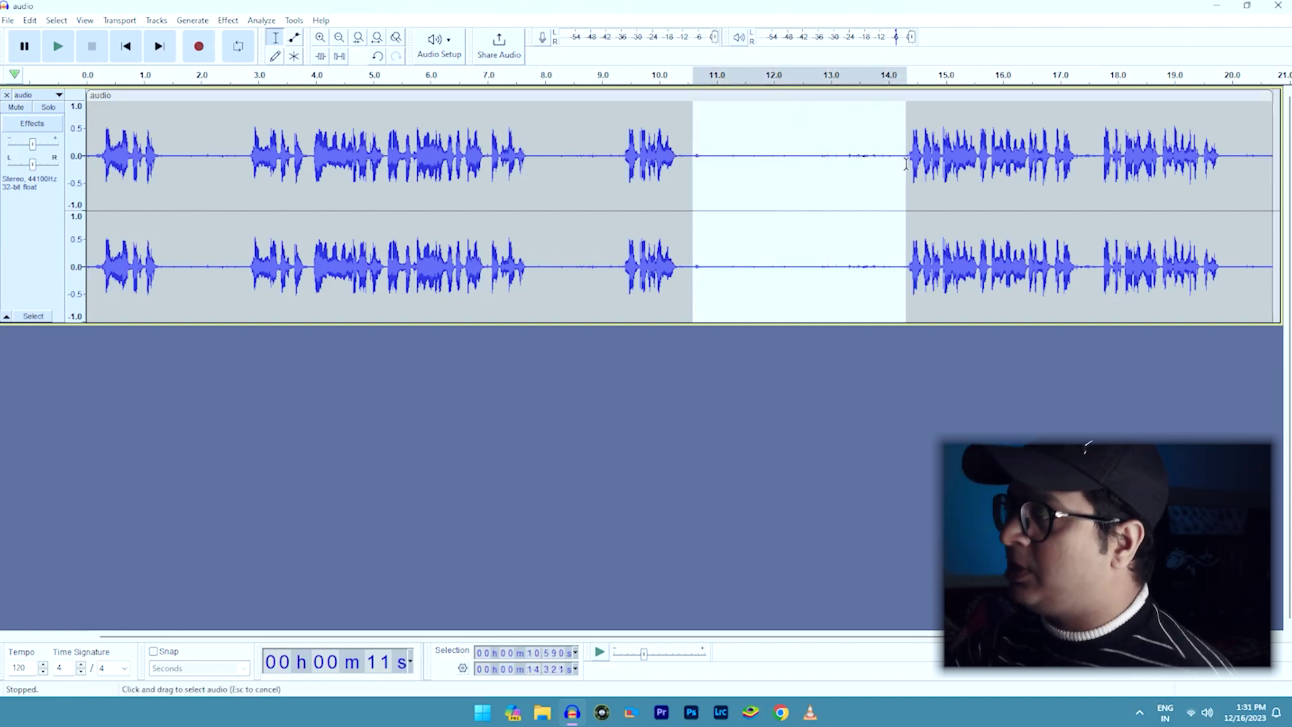
{"action": "key", "text": "space"}
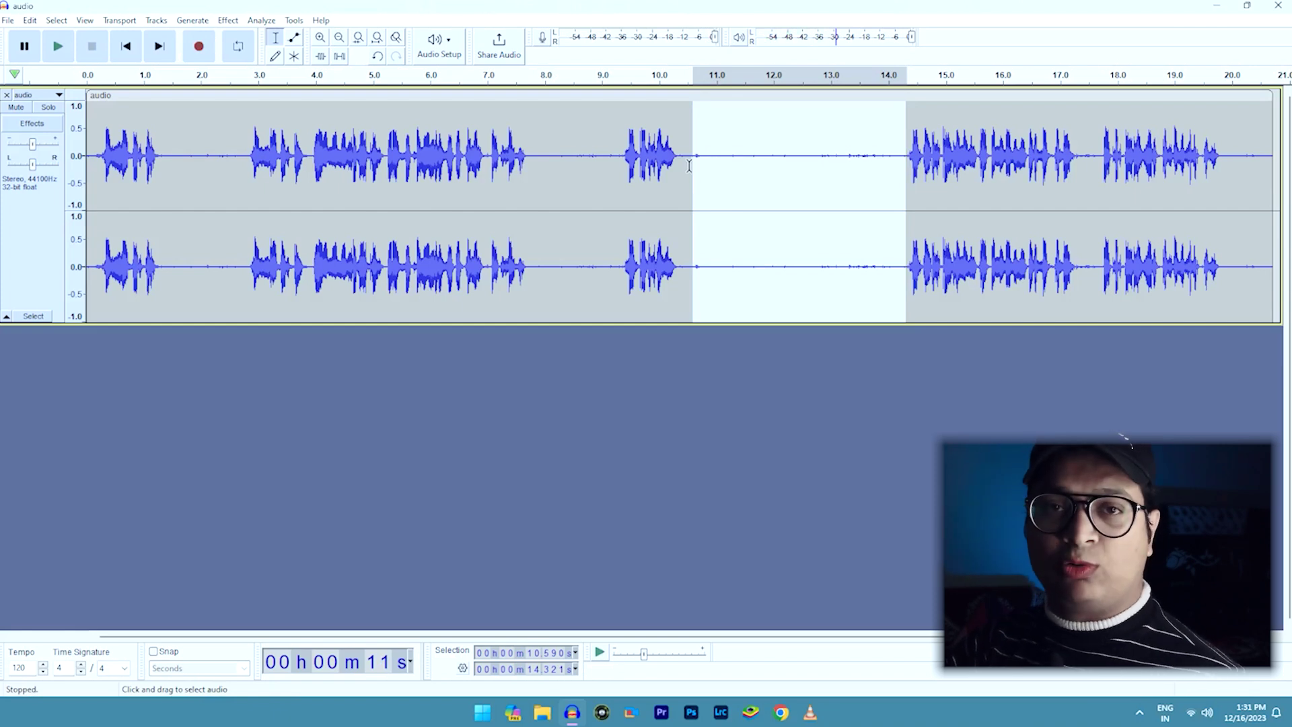
{"action": "left_click_drag", "start_coordinate": [690, 166], "coordinate": [898, 170]}
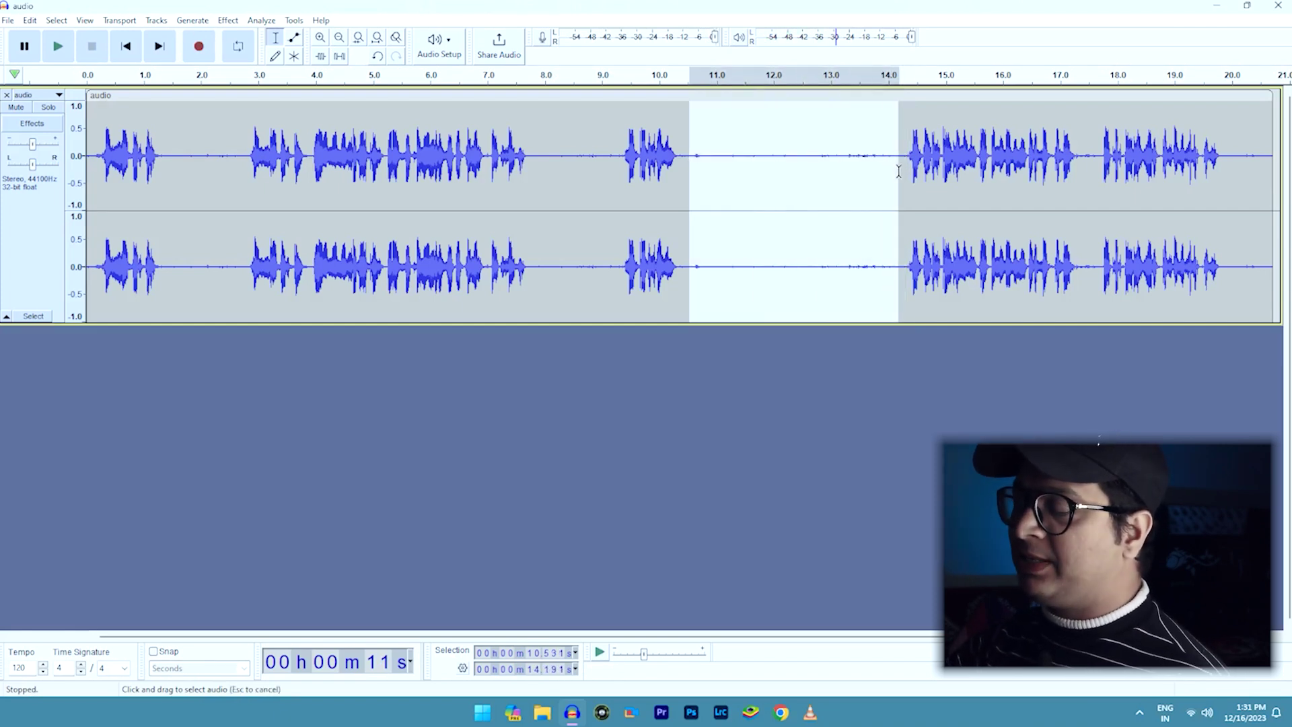
- Check the installed program version in the About Audacity information and close it
{"action": "left_click", "coordinate": [229, 21]}
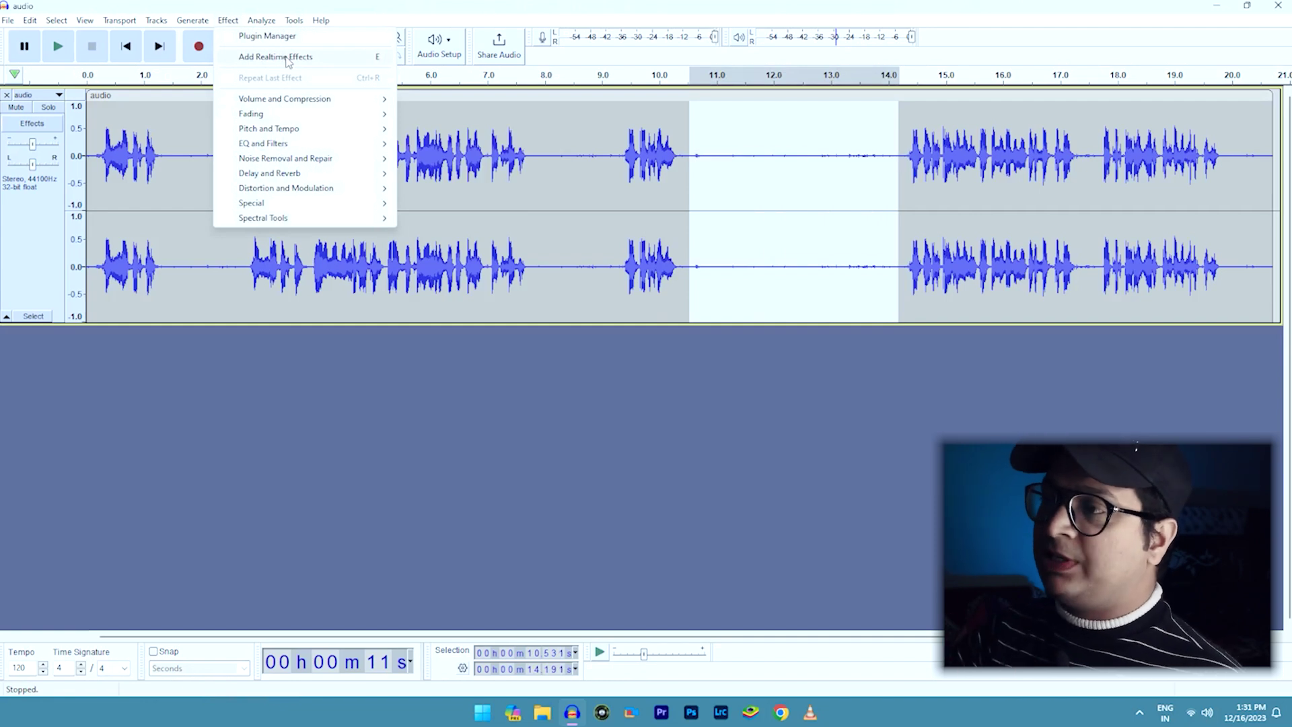
{"action": "key", "text": "Right"}
{"action": "key", "text": "Right"}
{"action": "key", "text": "Right"}
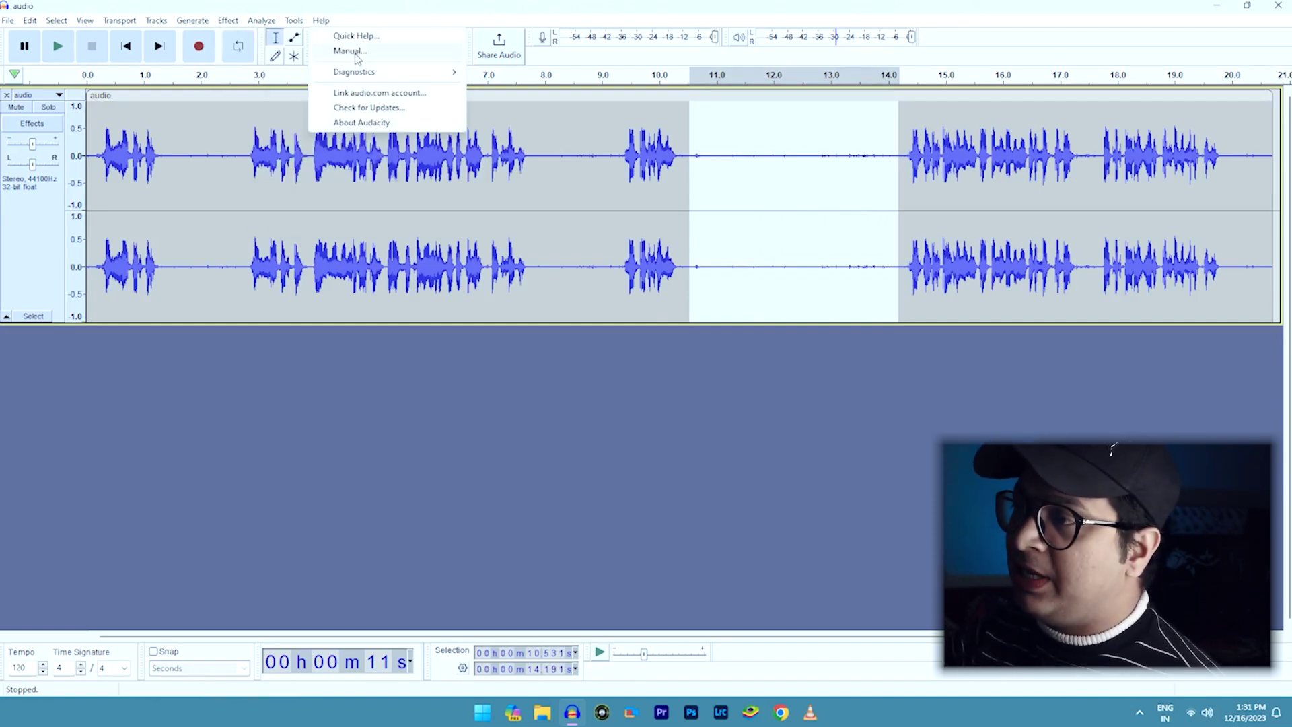
{"action": "left_click", "coordinate": [361, 123]}
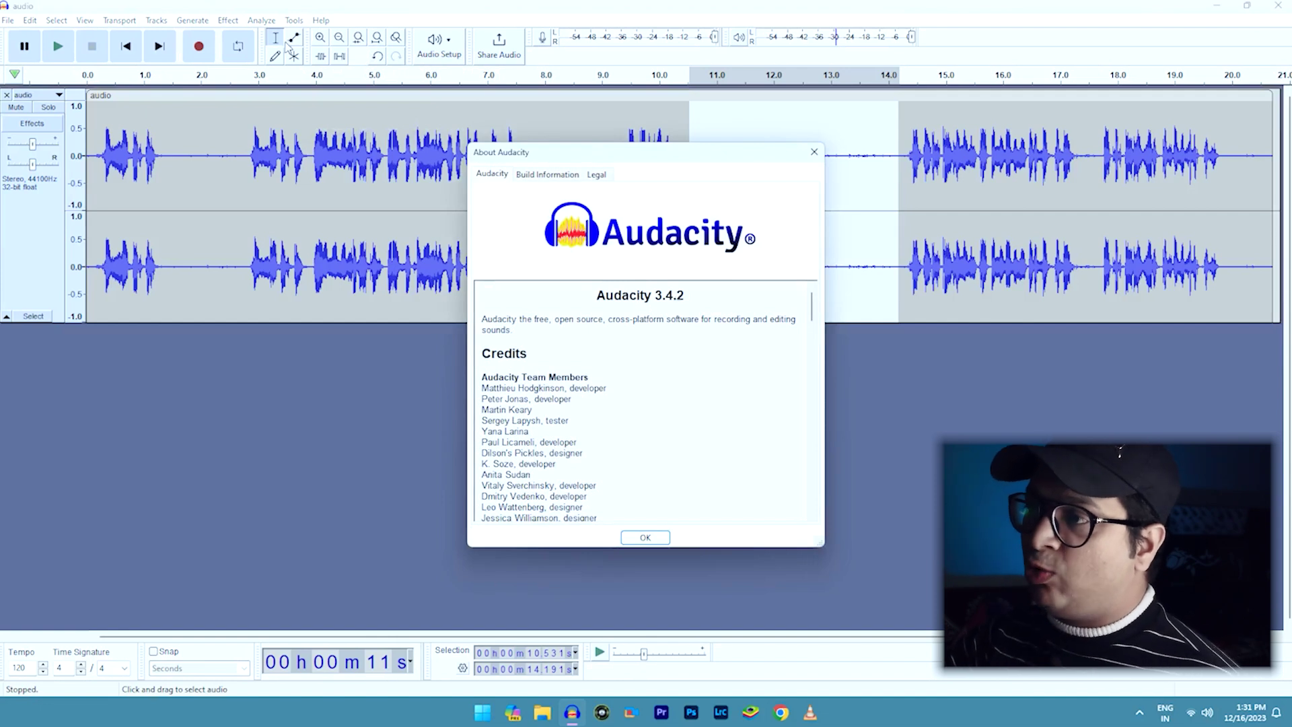
{"action": "left_click", "coordinate": [812, 153]}
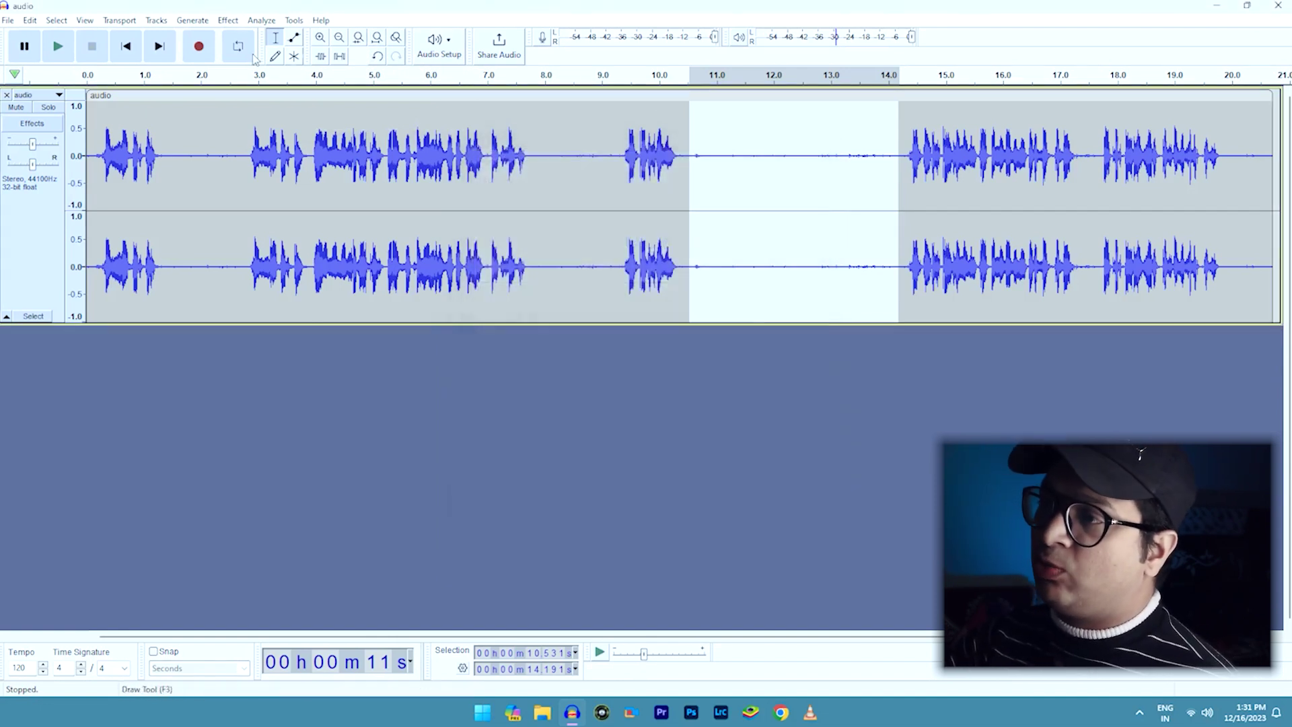
- Capture a noise profile from the selected silent gap with the Noise Reduction effect
{"action": "left_click", "coordinate": [229, 20]}
{"action": "mouse_move", "coordinate": [278, 99]}
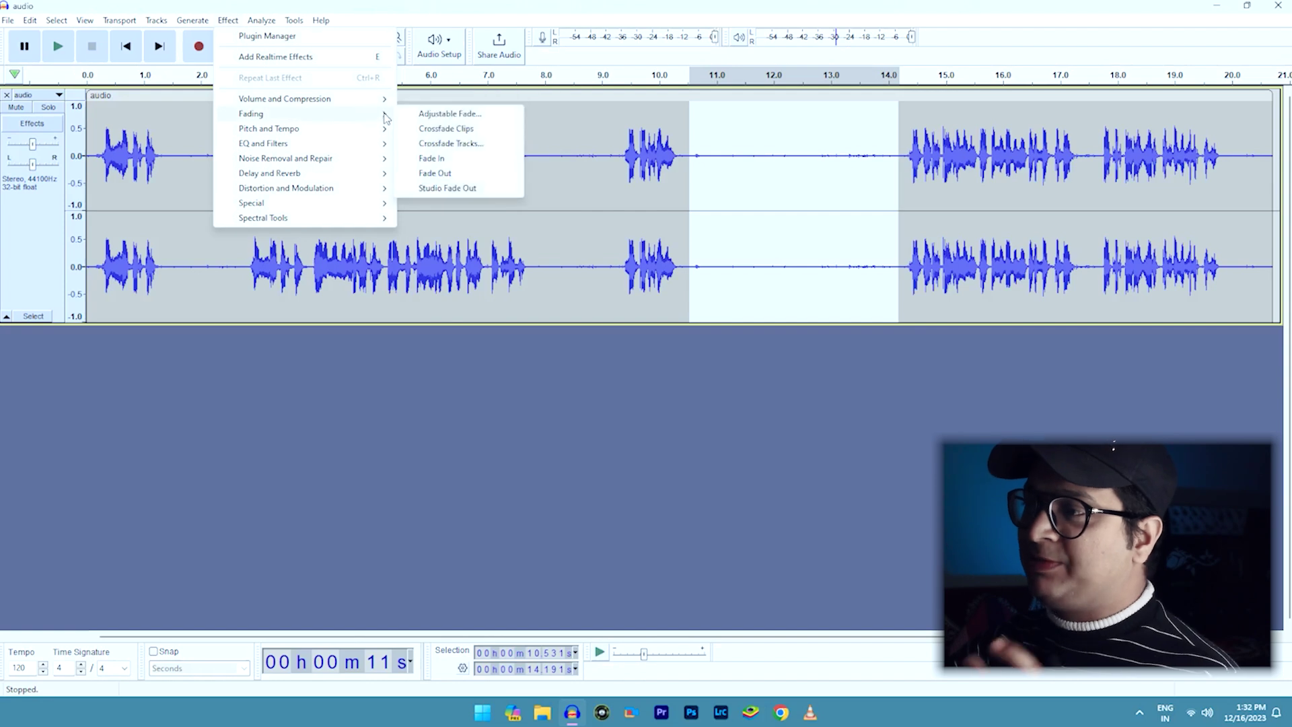
{"action": "mouse_move", "coordinate": [328, 129]}
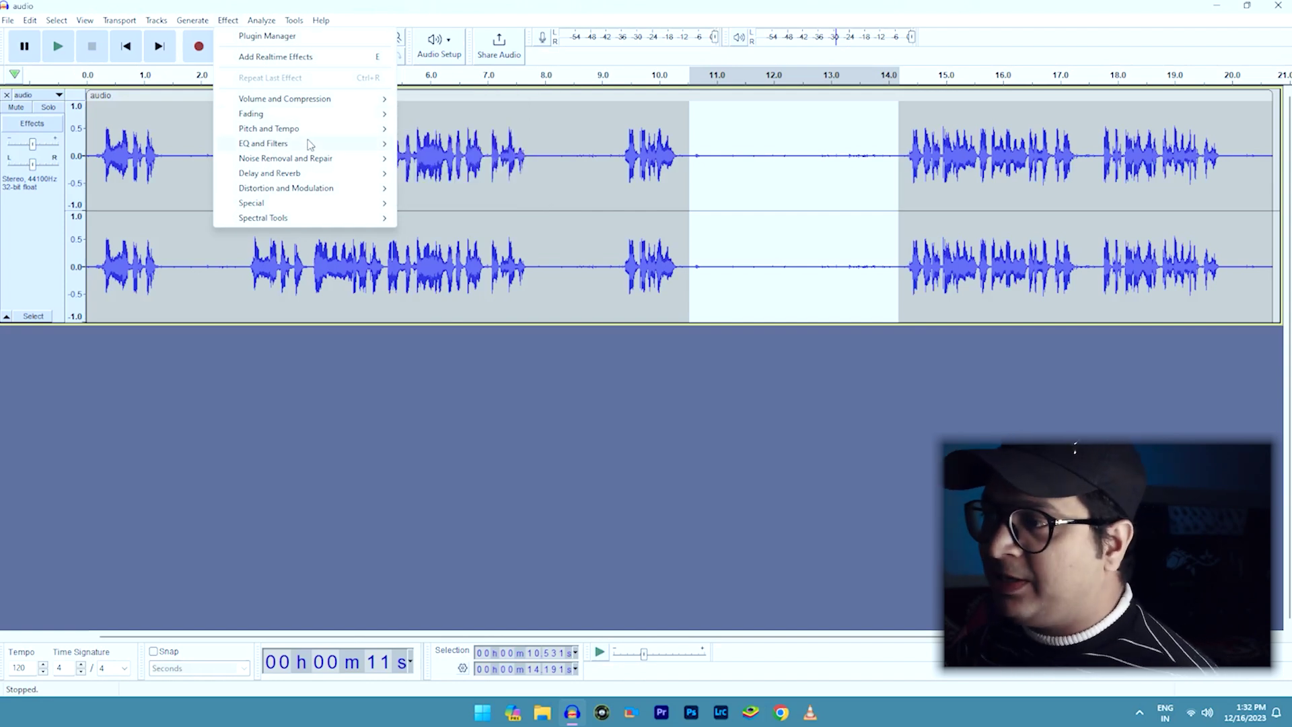
{"action": "mouse_move", "coordinate": [253, 164]}
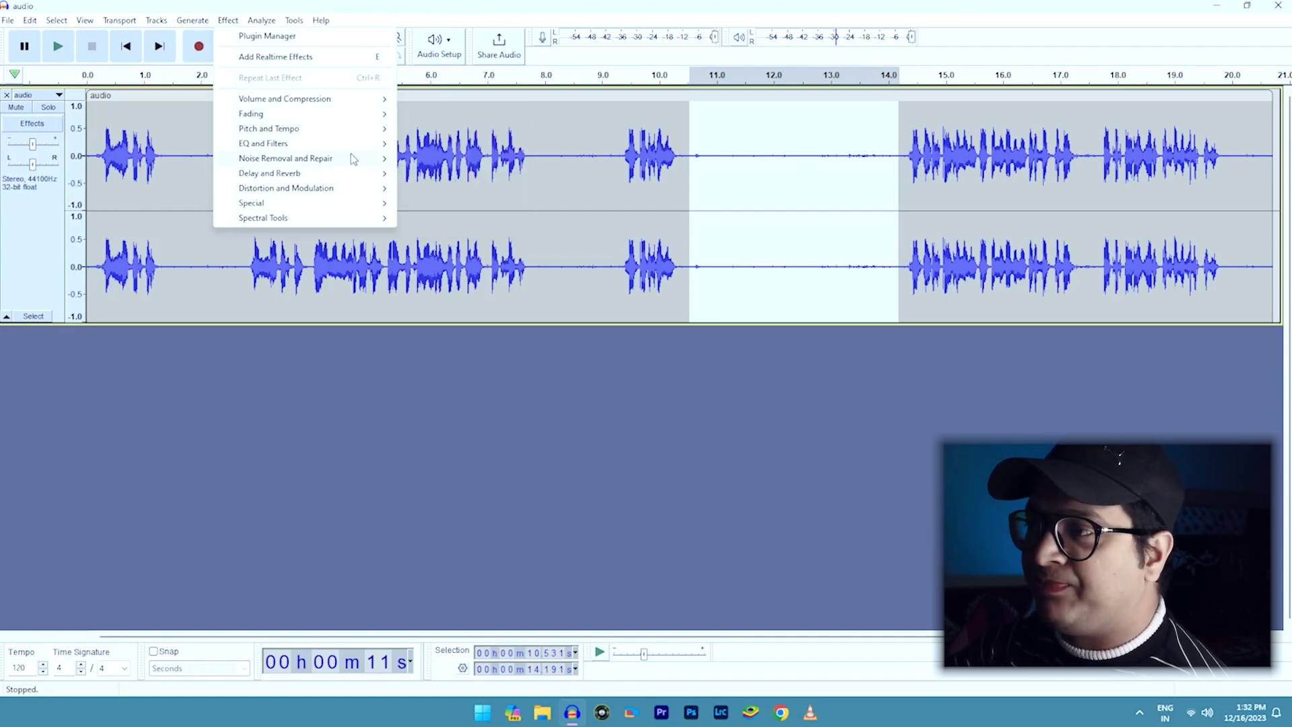
{"action": "mouse_move", "coordinate": [349, 159]}
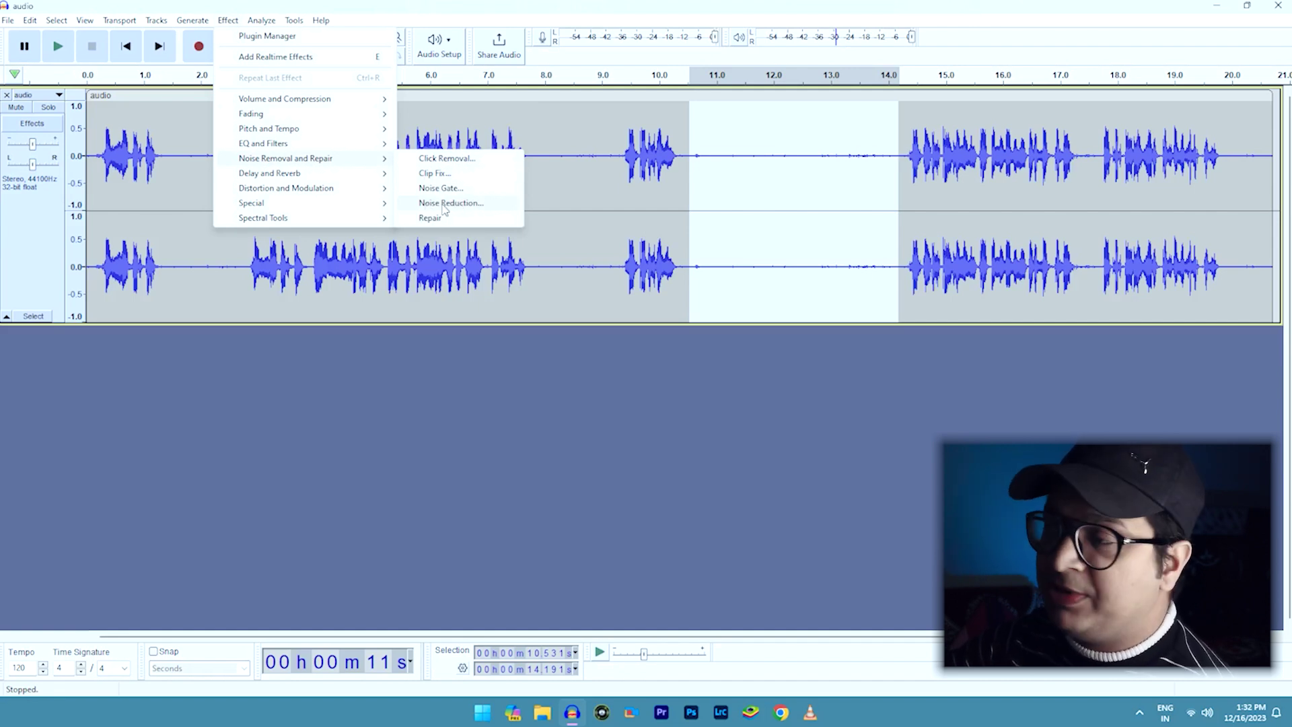
{"action": "left_click", "coordinate": [447, 203]}
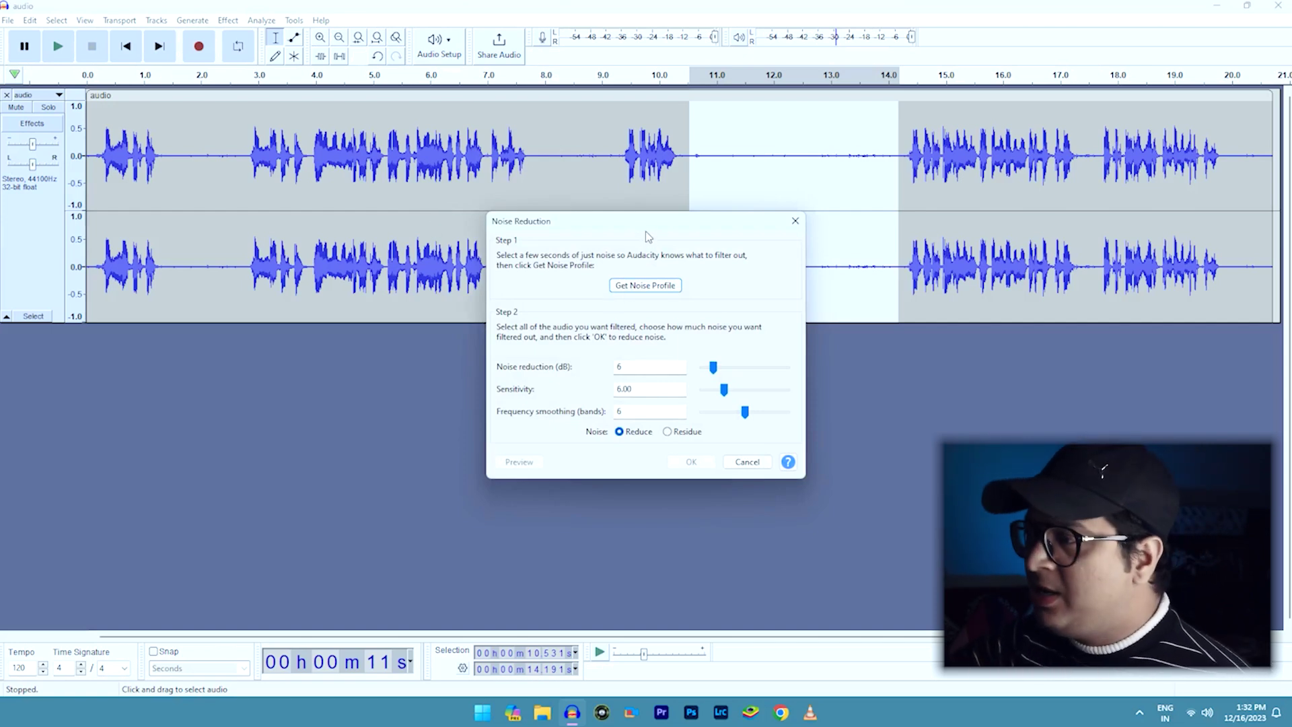
{"action": "left_click", "coordinate": [634, 289]}
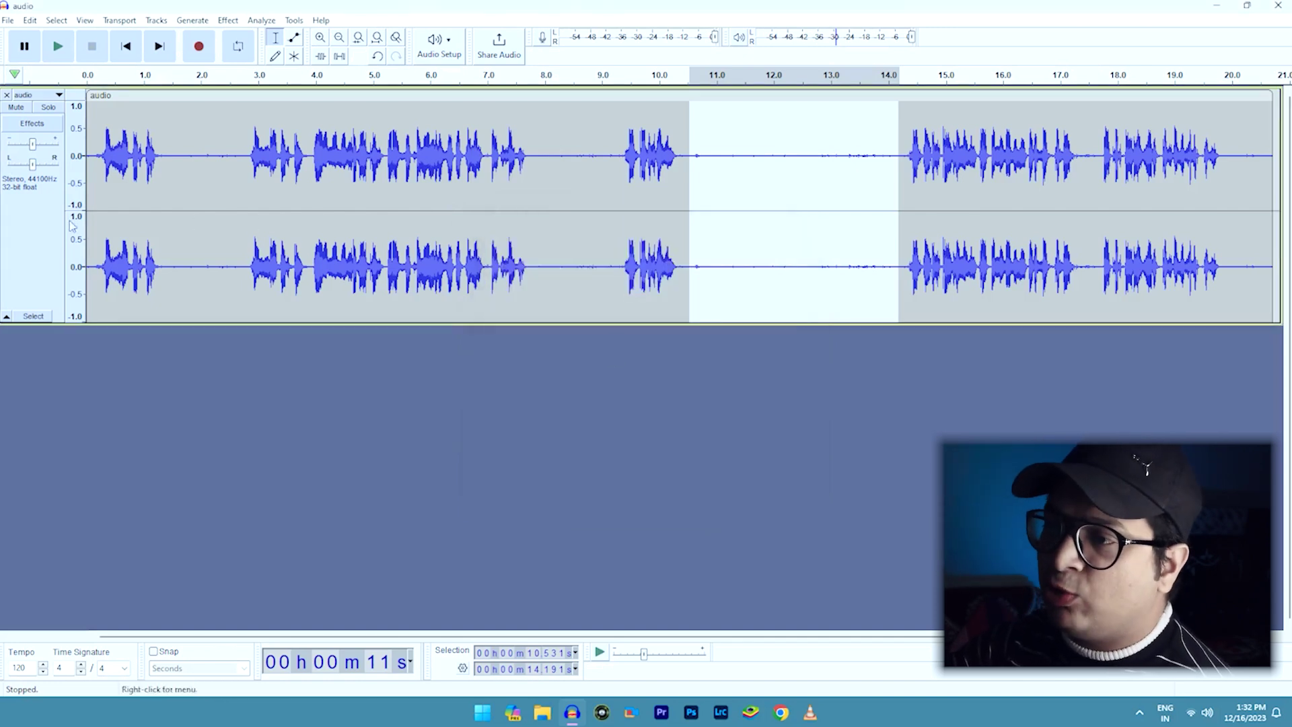
- Apply Noise Reduction to the whole track at 6 dB, sensitivity 6.00 and 6 frequency smoothing bands
{"action": "left_click", "coordinate": [42, 245]}
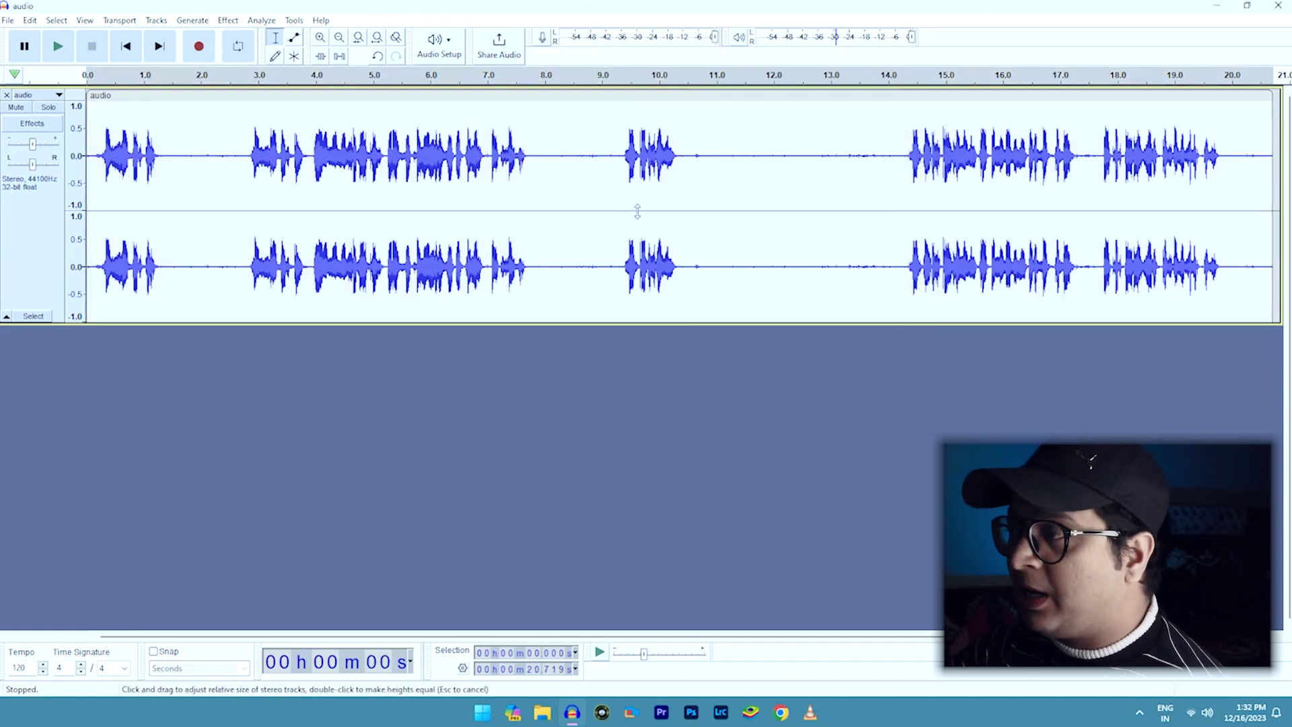
{"action": "left_click", "coordinate": [358, 180]}
{"action": "double_click", "coordinate": [357, 177]}
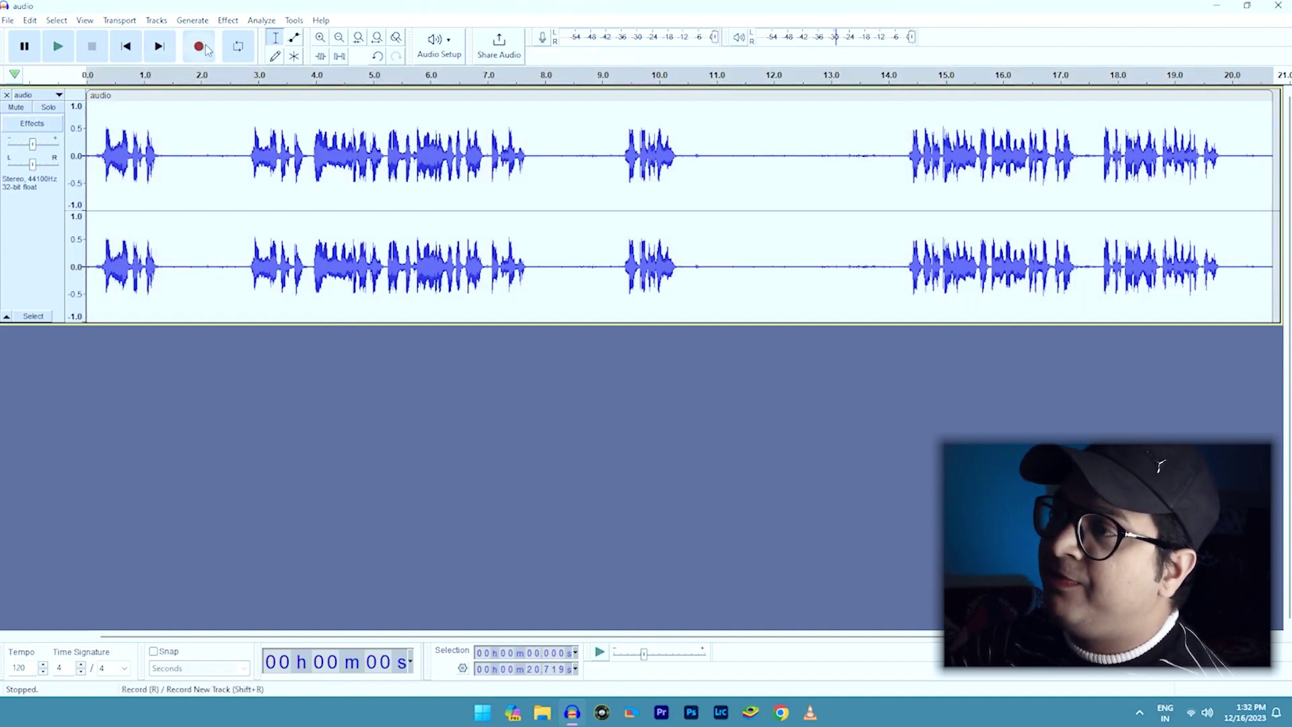
{"action": "left_click", "coordinate": [222, 21]}
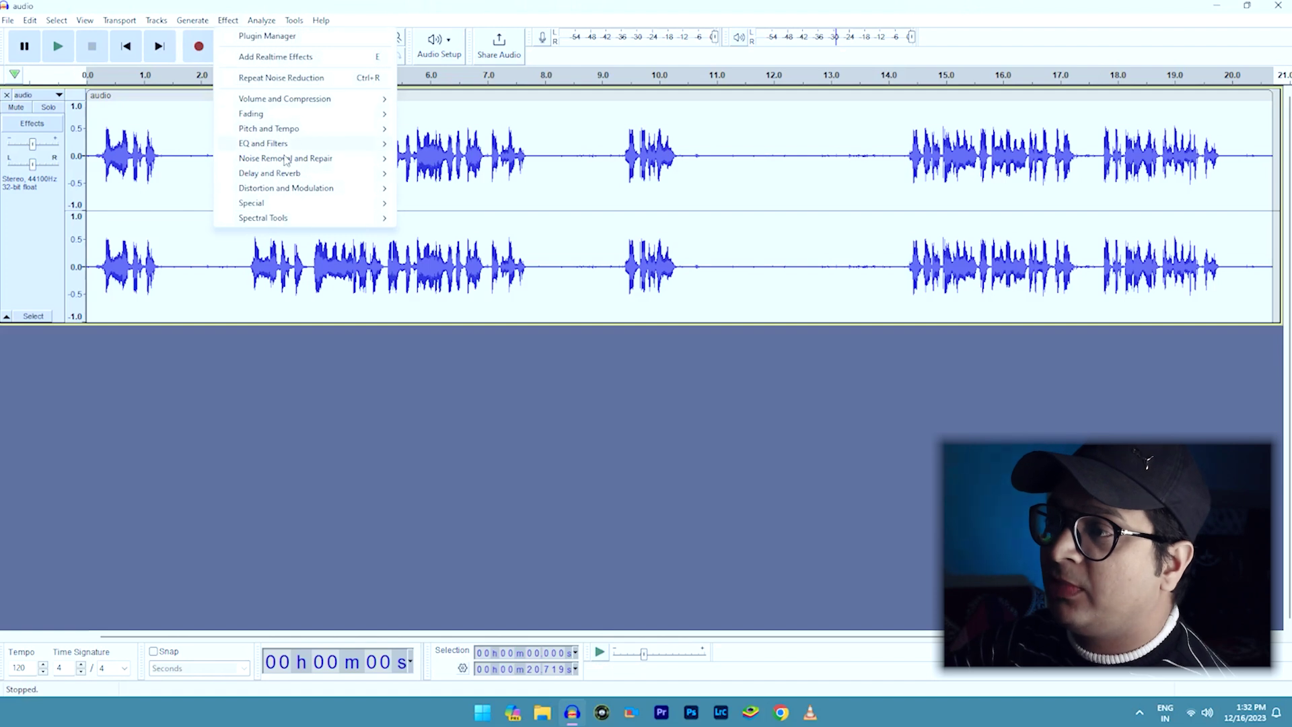
{"action": "mouse_move", "coordinate": [331, 160]}
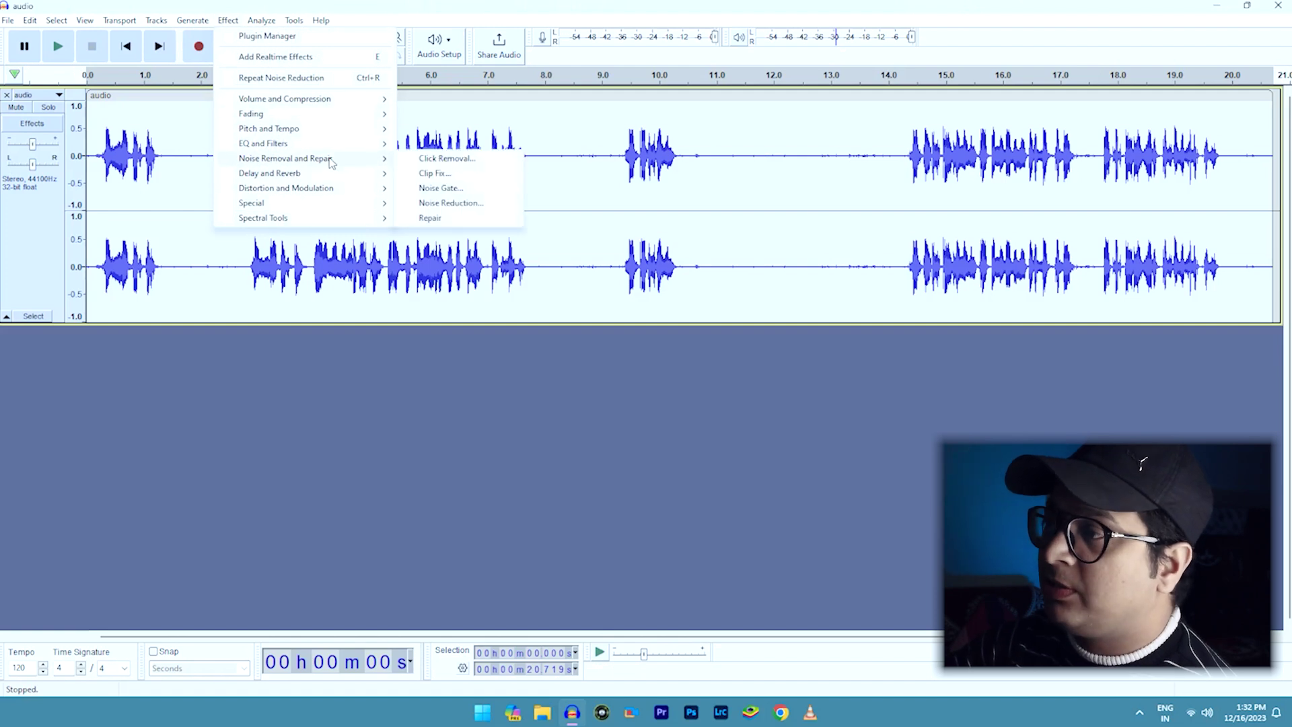
{"action": "left_click", "coordinate": [451, 203]}
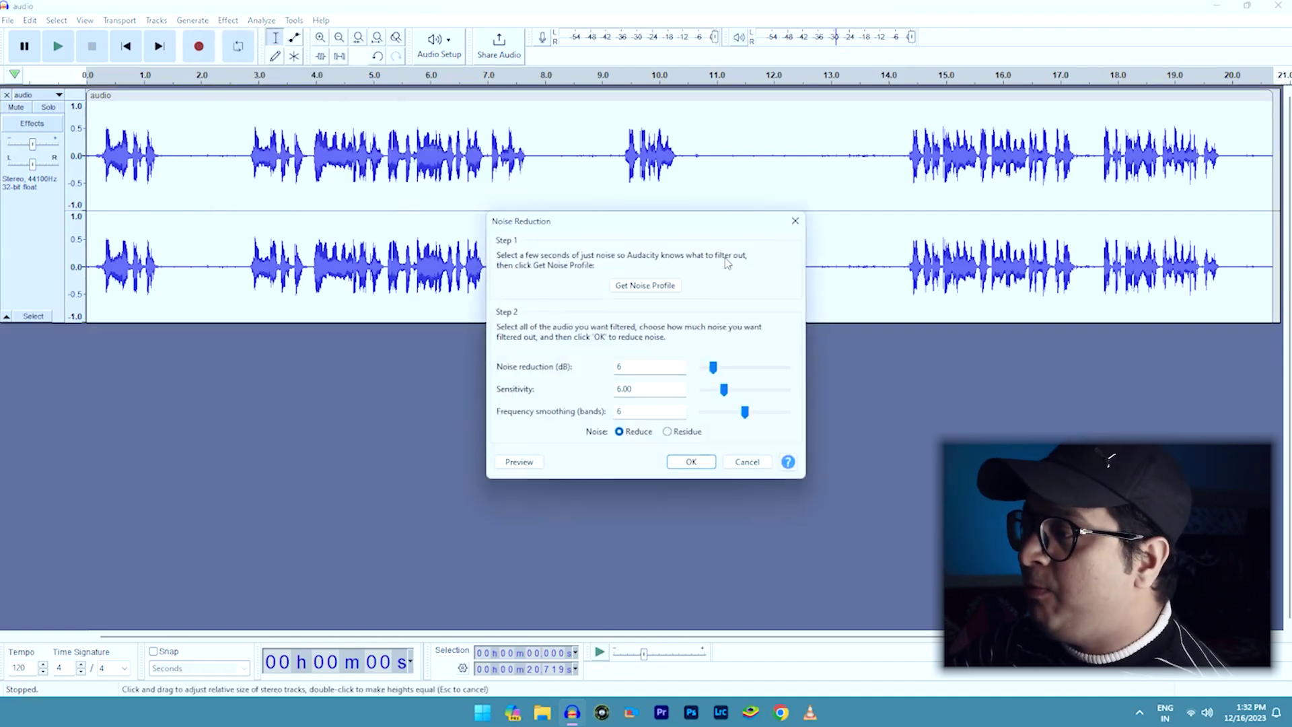
{"action": "left_click", "coordinate": [688, 462]}
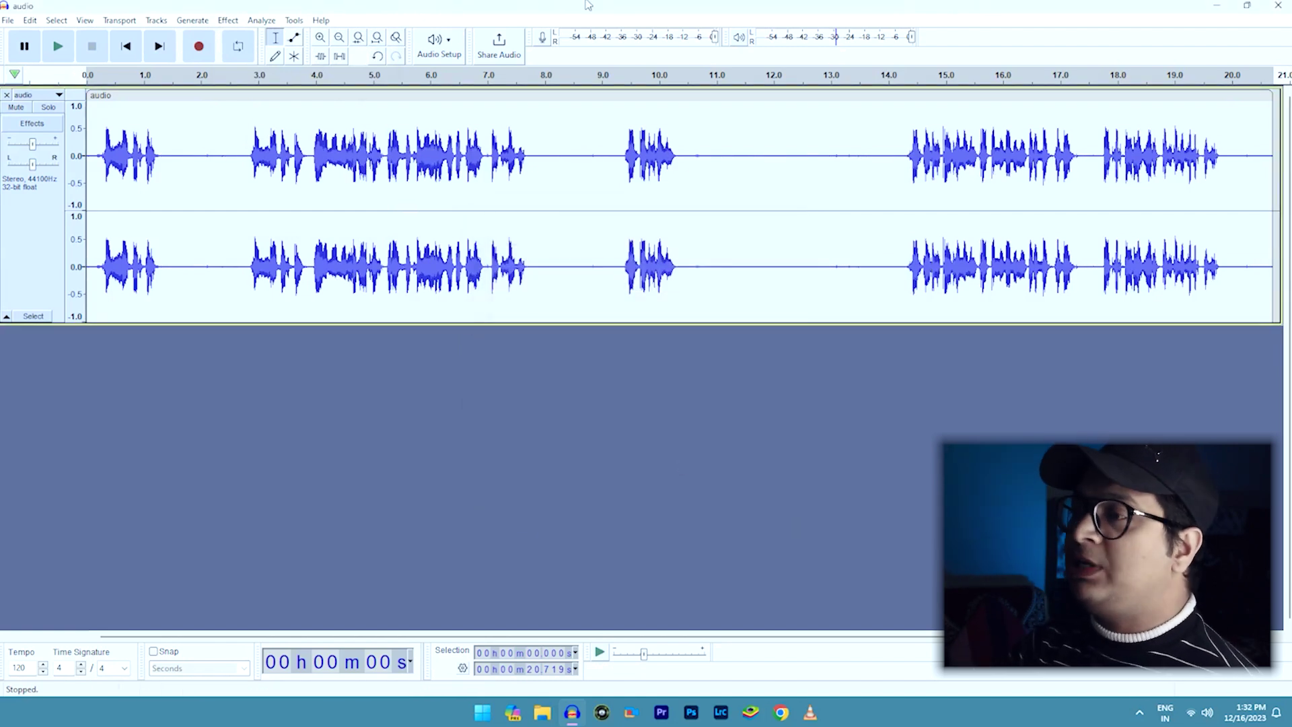
- Play the track from about 9.9 s and again from the start to check the result of the noise reduction
{"action": "left_click", "coordinate": [612, 162]}
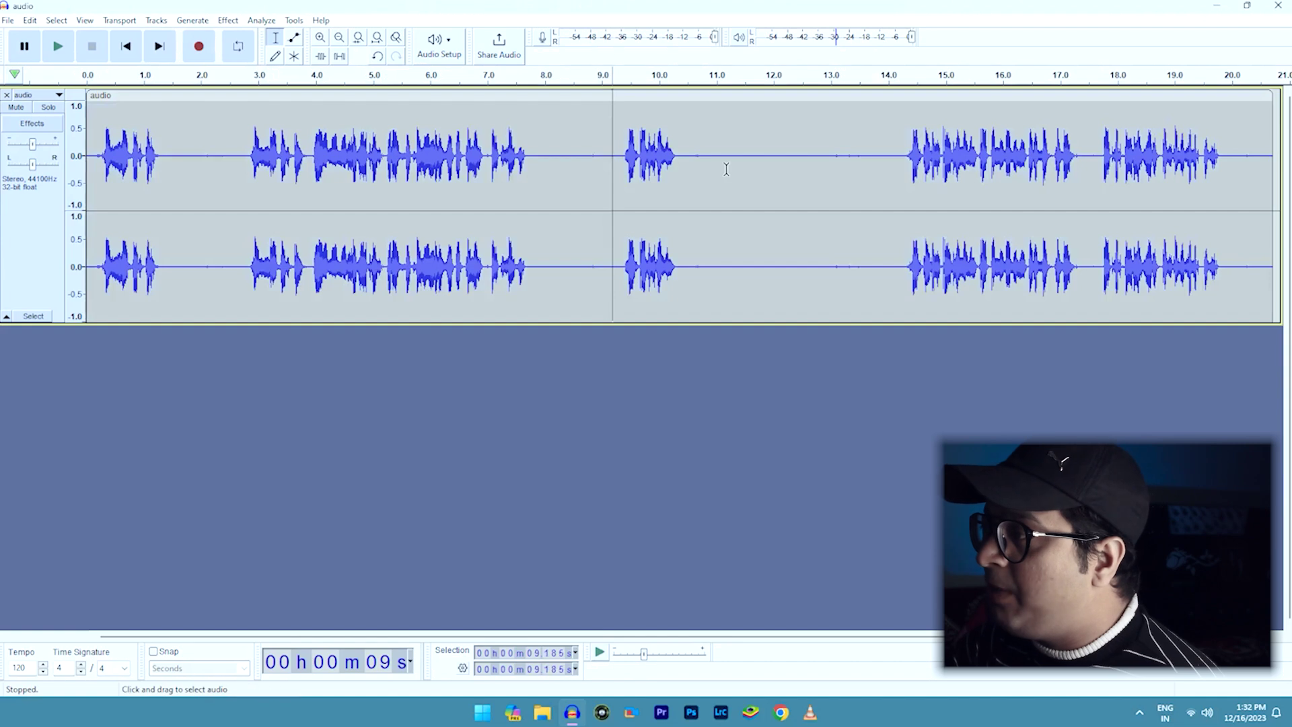
{"action": "left_click_drag", "start_coordinate": [714, 162], "coordinate": [771, 171]}
{"action": "left_click", "coordinate": [747, 168]}
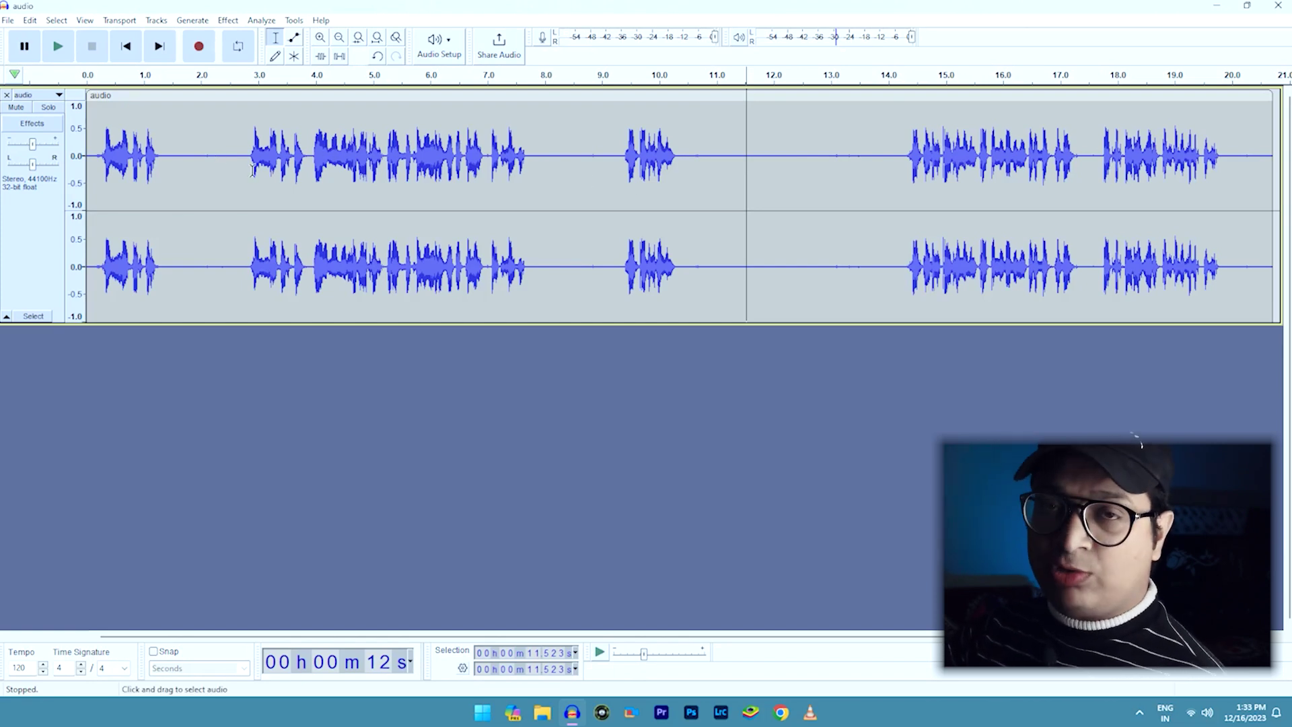
{"action": "left_click", "coordinate": [655, 139]}
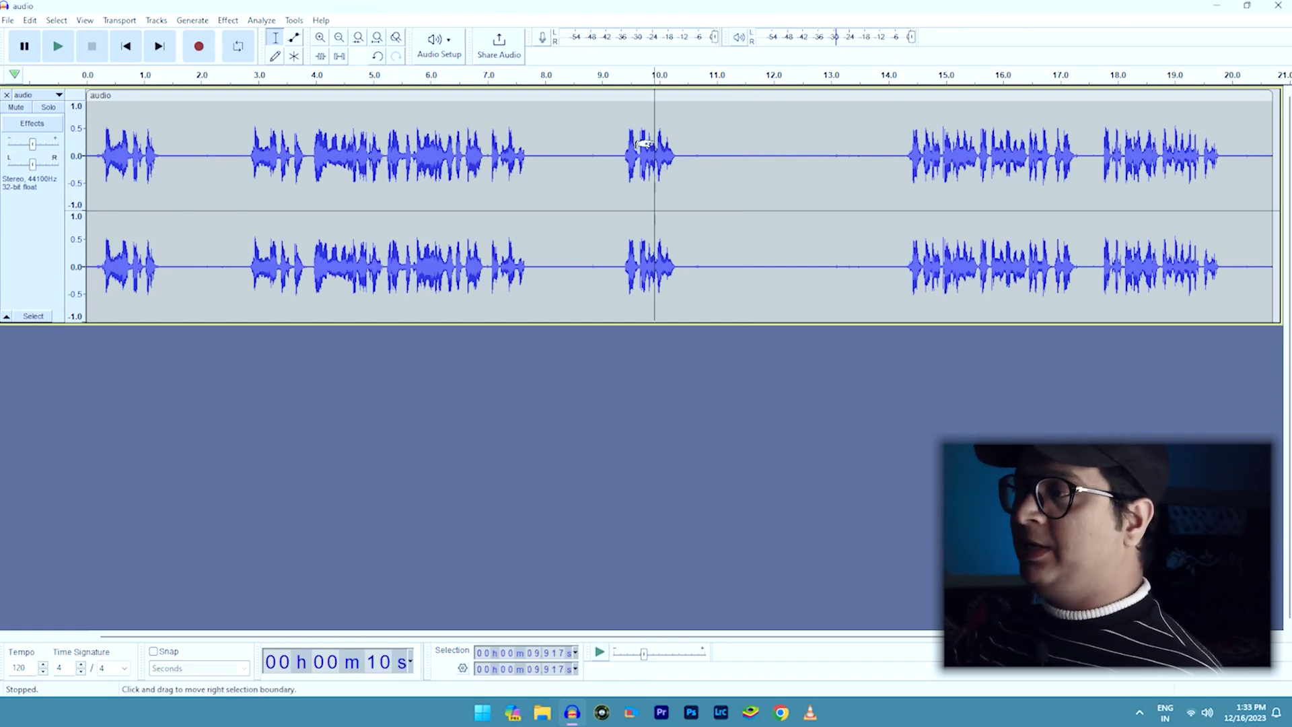
{"action": "key", "text": "space"}
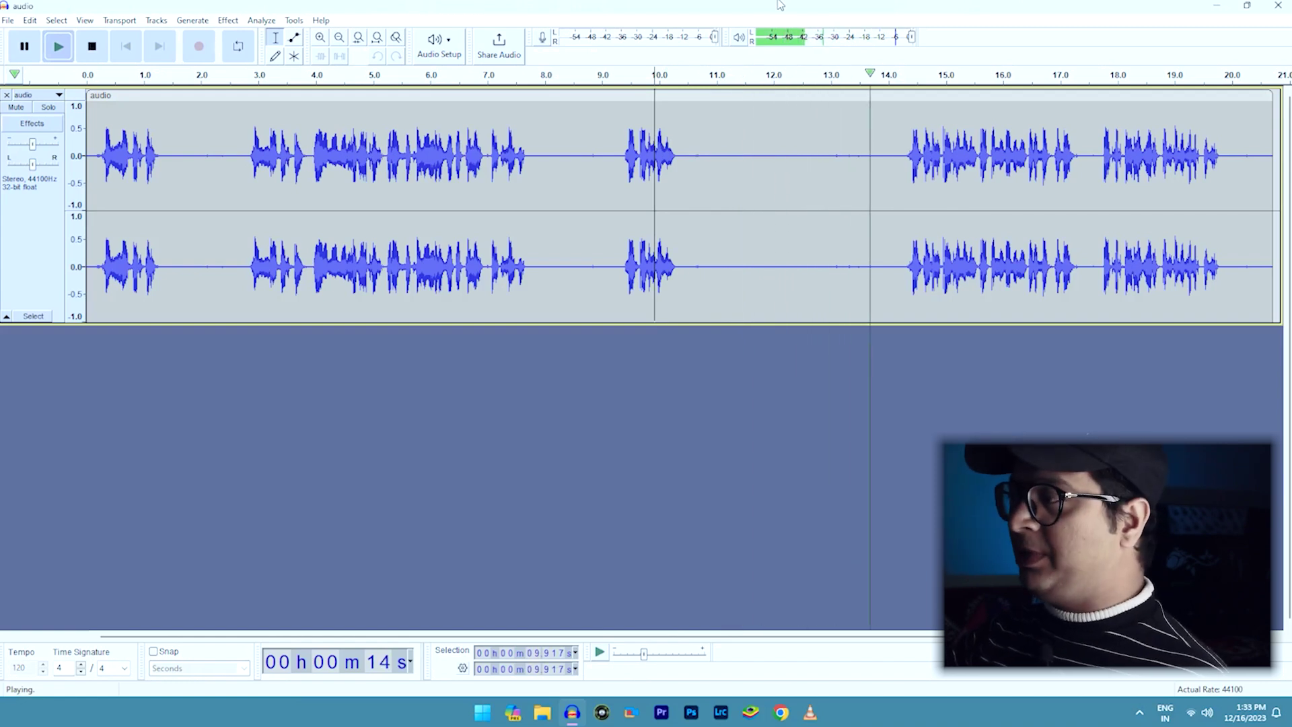
{"action": "key", "text": "ctrl+a"}
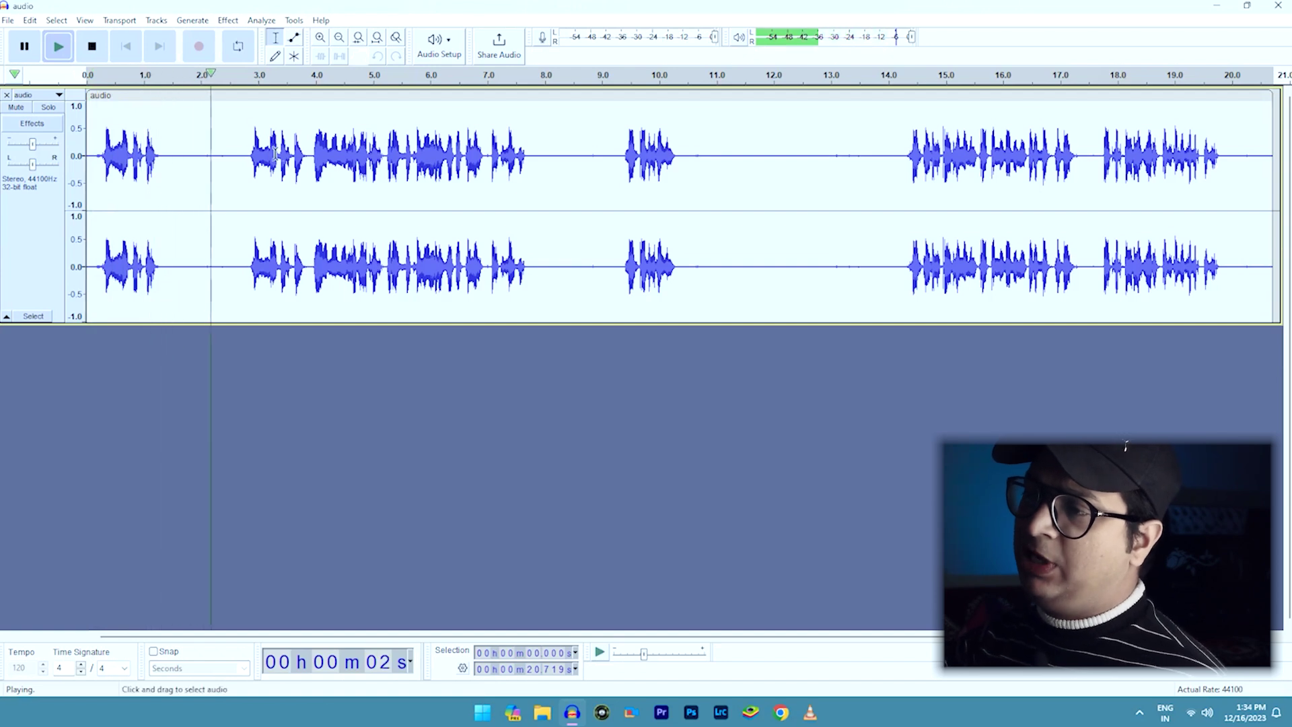
- Stop playback and delete the opening of the track up to about 2.6 s
{"action": "key", "text": "space"}
{"action": "left_click_drag", "start_coordinate": [239, 157], "coordinate": [43, 153]}
{"action": "key", "text": "Delete"}
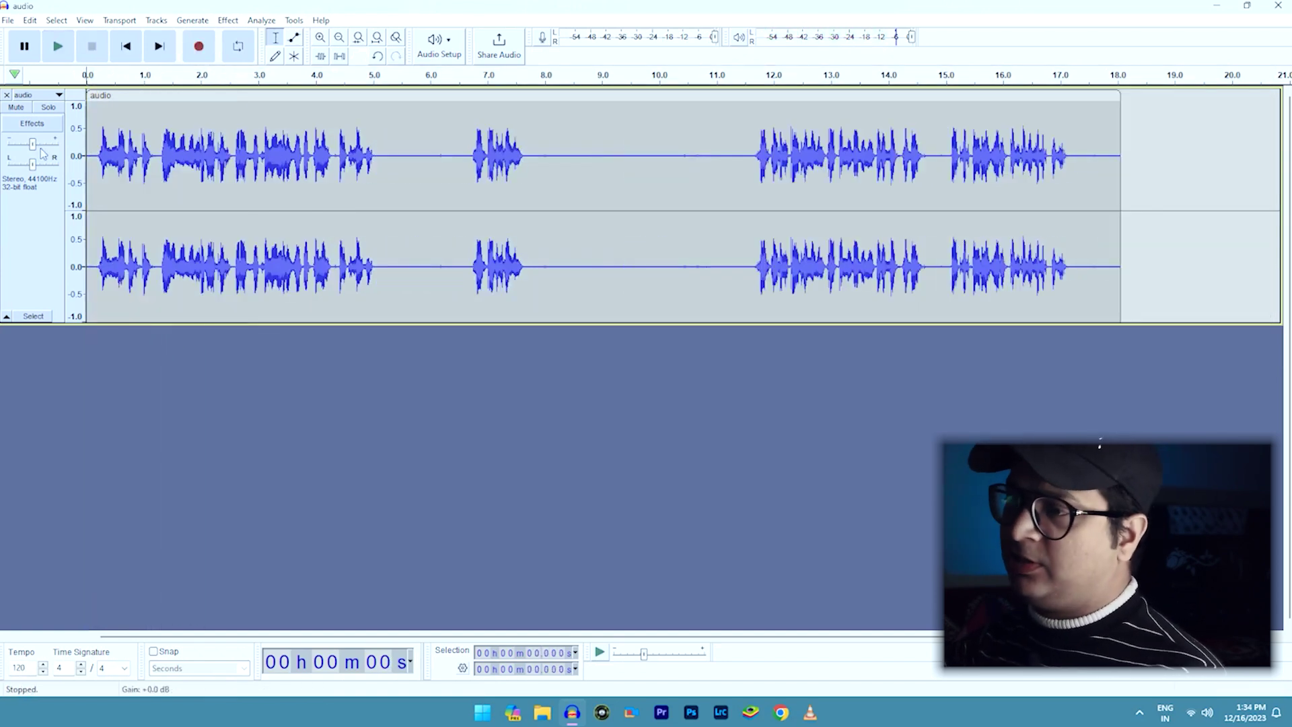
- Play the track from the start, delete everything from about 5.48 s onward and fit the remaining audio to the view
{"action": "key", "text": "space"}
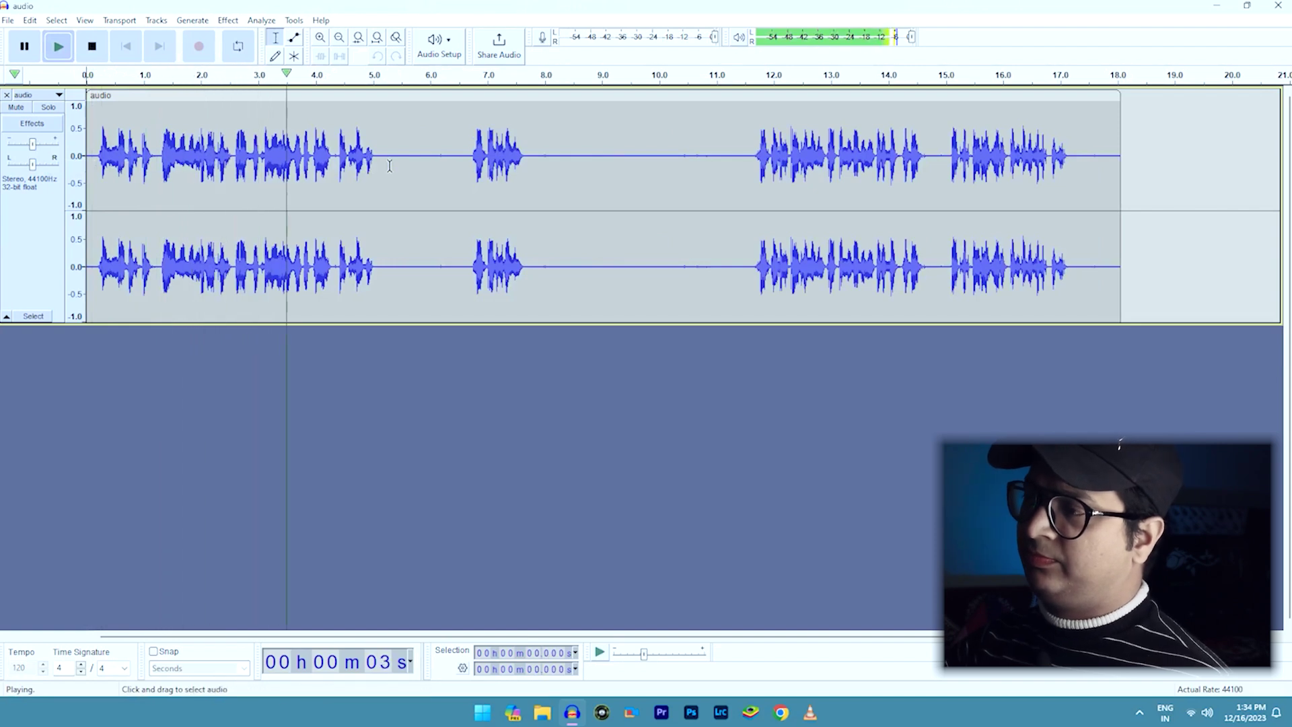
{"action": "key", "text": "space"}
{"action": "left_click_drag", "start_coordinate": [400, 168], "coordinate": [1144, 179]}
{"action": "key", "text": "Delete"}
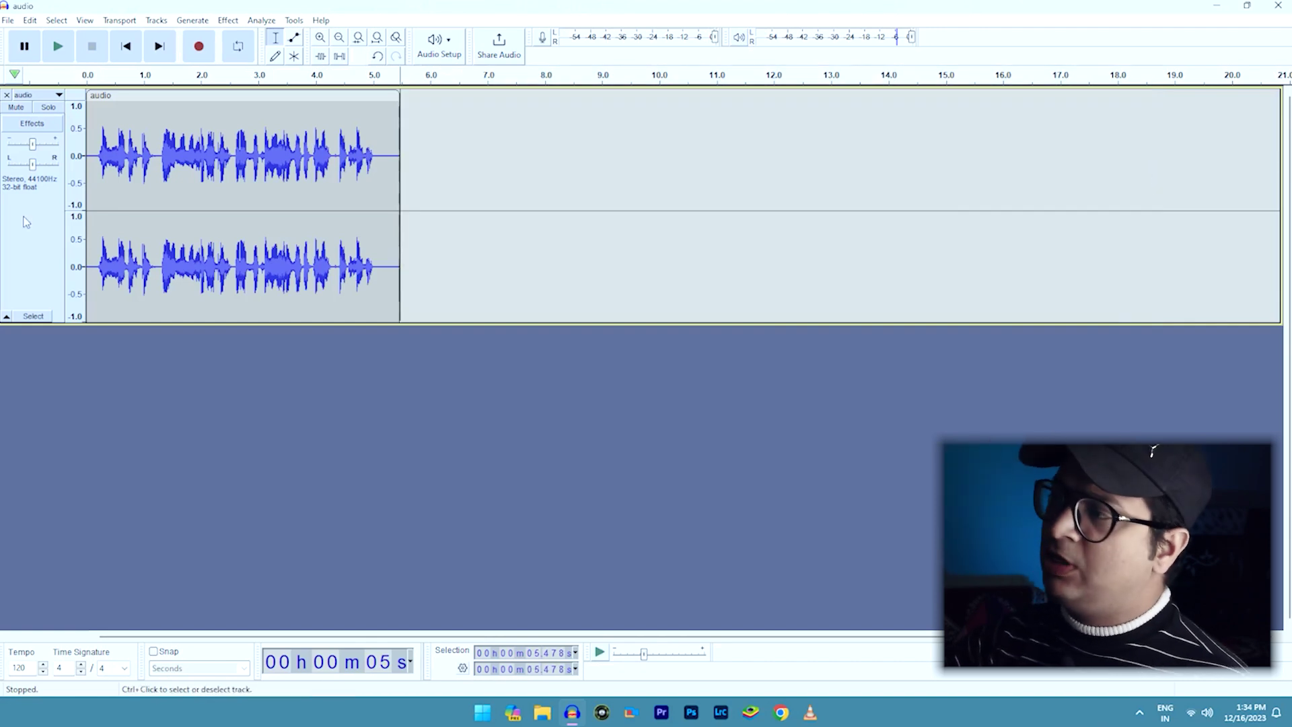
{"action": "left_click", "coordinate": [377, 37]}
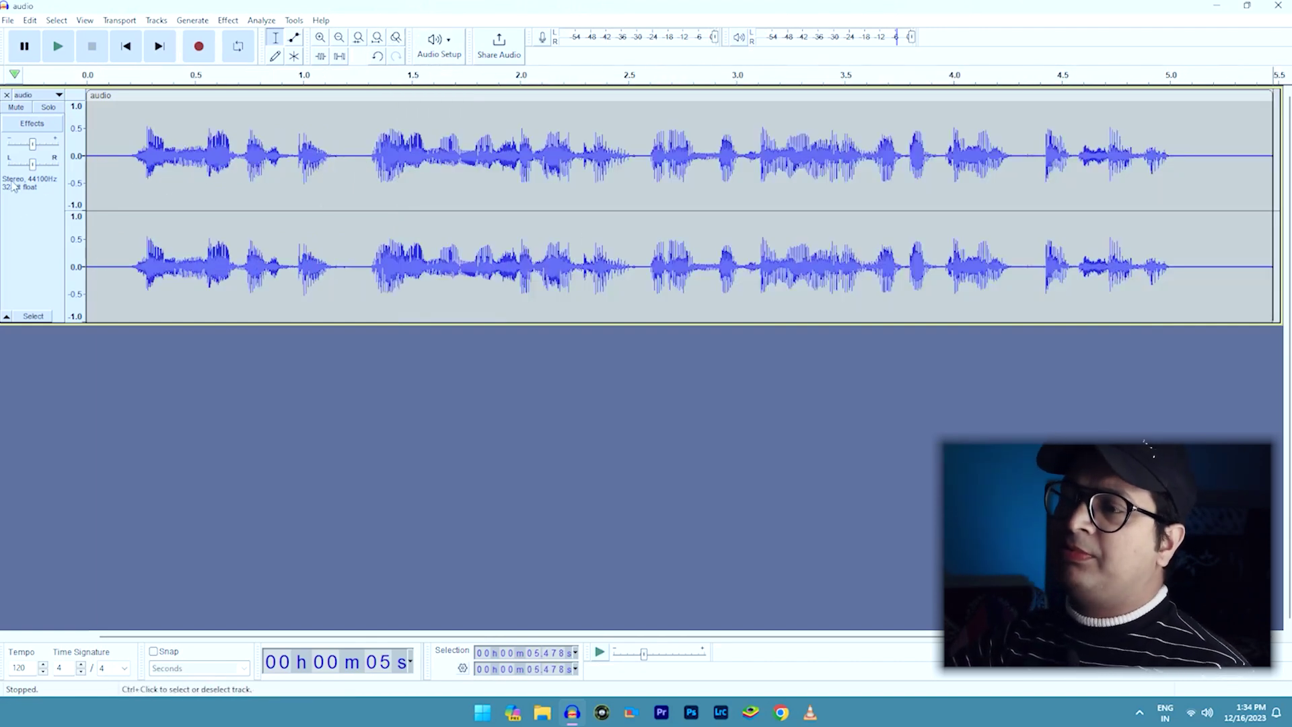
- Apply Bass and Treble to the whole track with bass 0 dB and treble 3 dB, and play it from about 0.9 s
{"action": "left_click", "coordinate": [14, 222]}
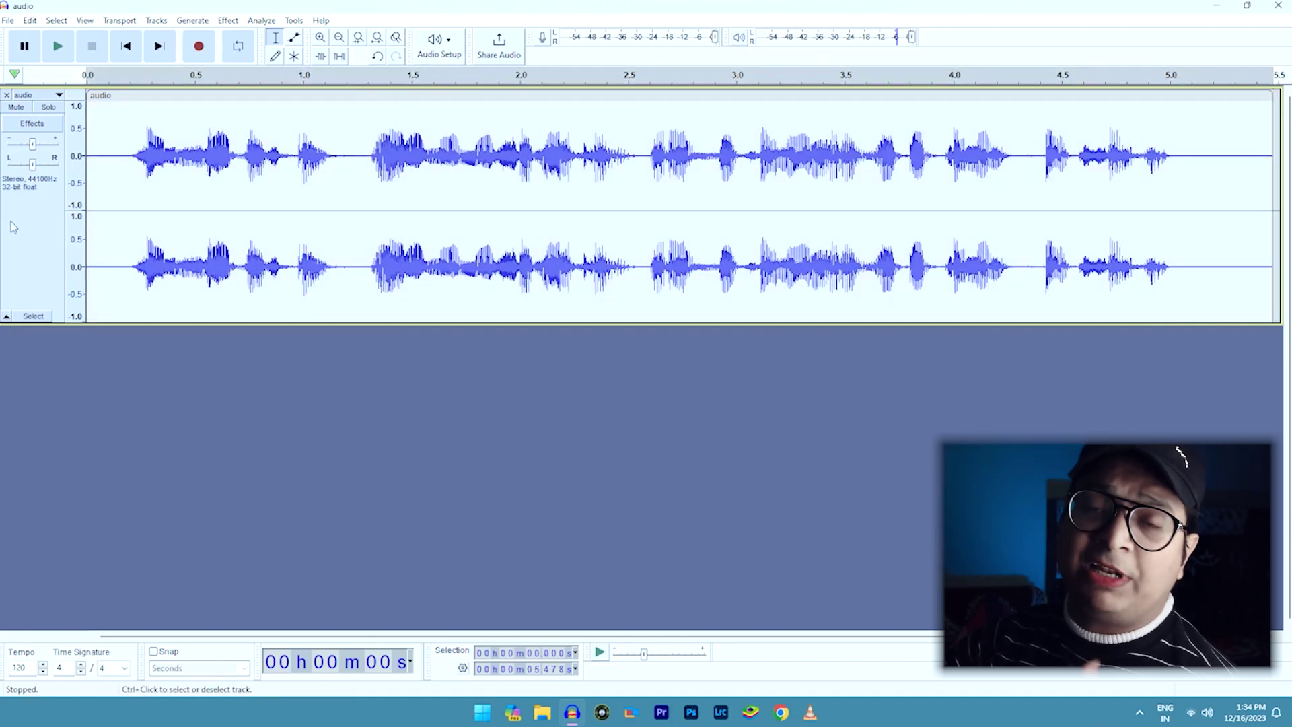
{"action": "left_click", "coordinate": [228, 21]}
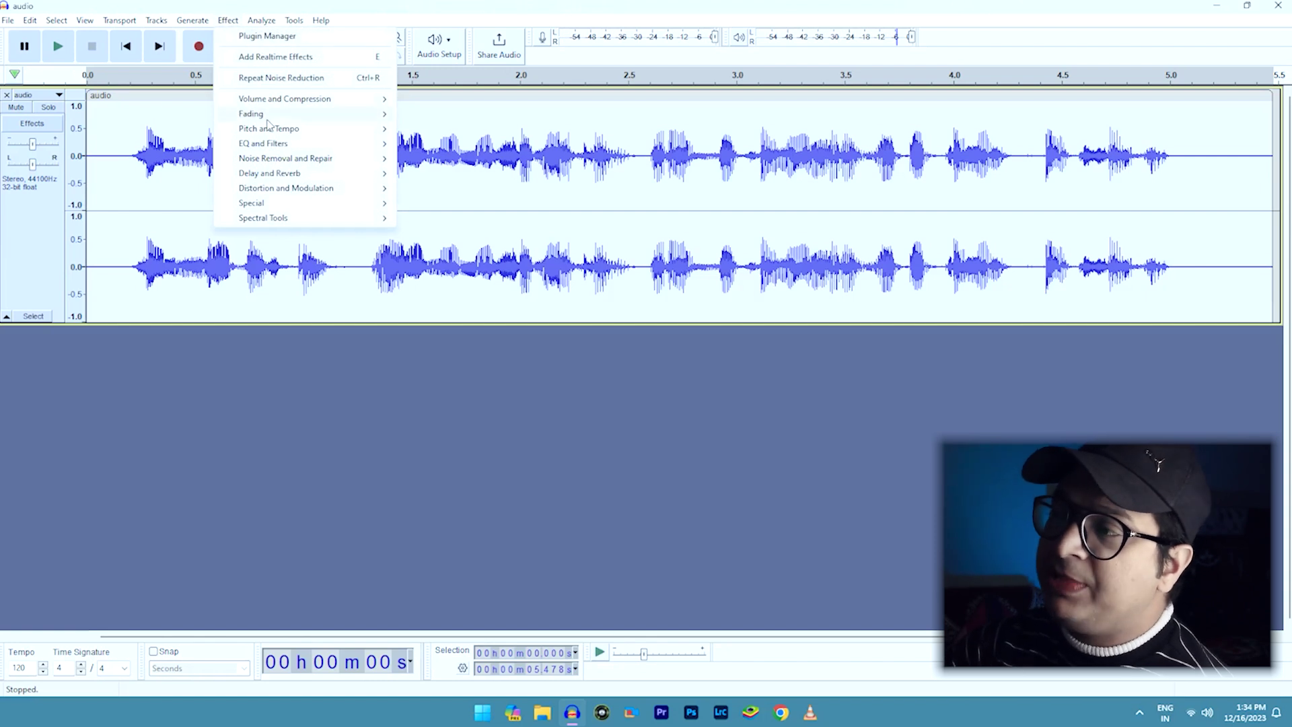
{"action": "mouse_move", "coordinate": [268, 120]}
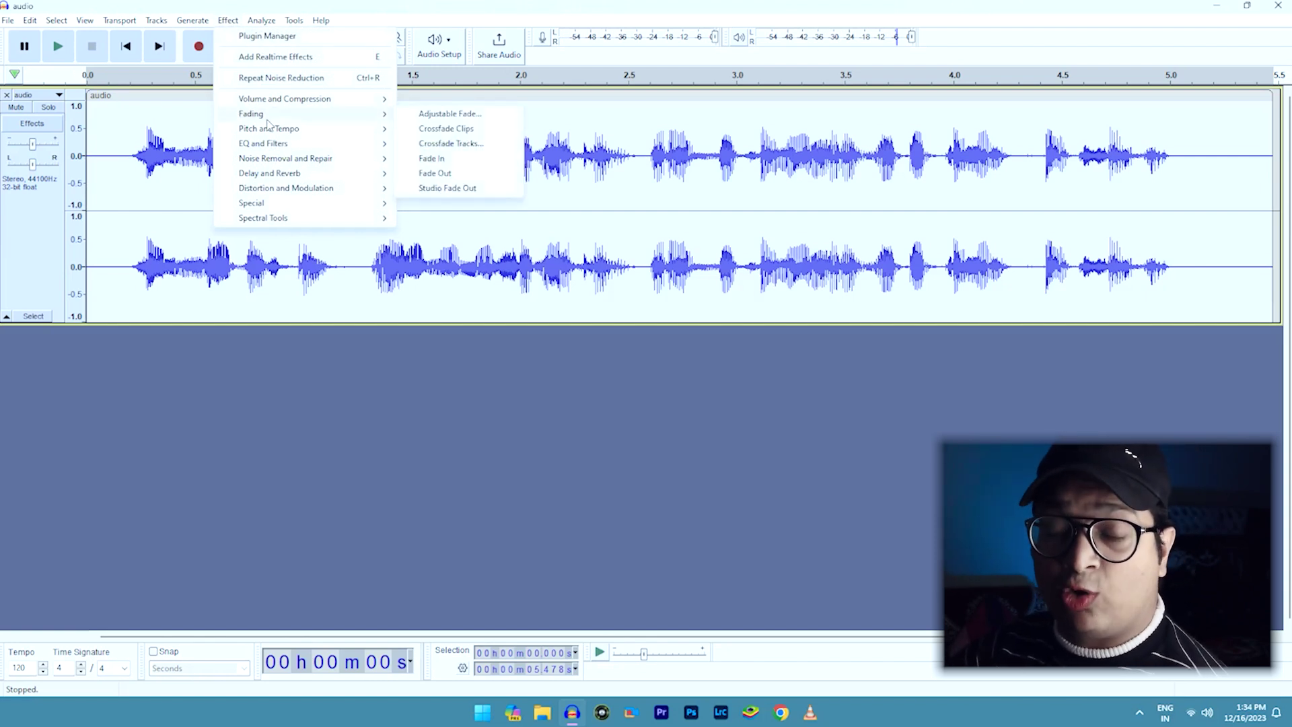
{"action": "mouse_move", "coordinate": [293, 150]}
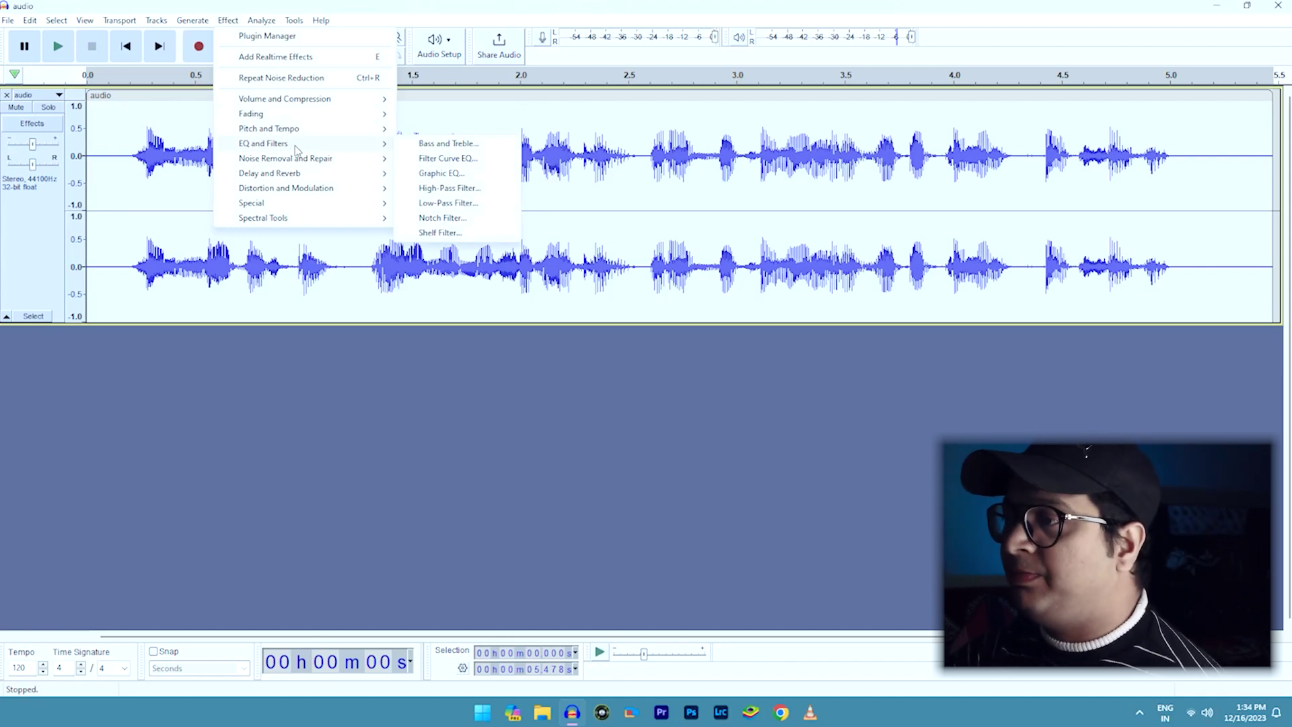
{"action": "left_click", "coordinate": [449, 144]}
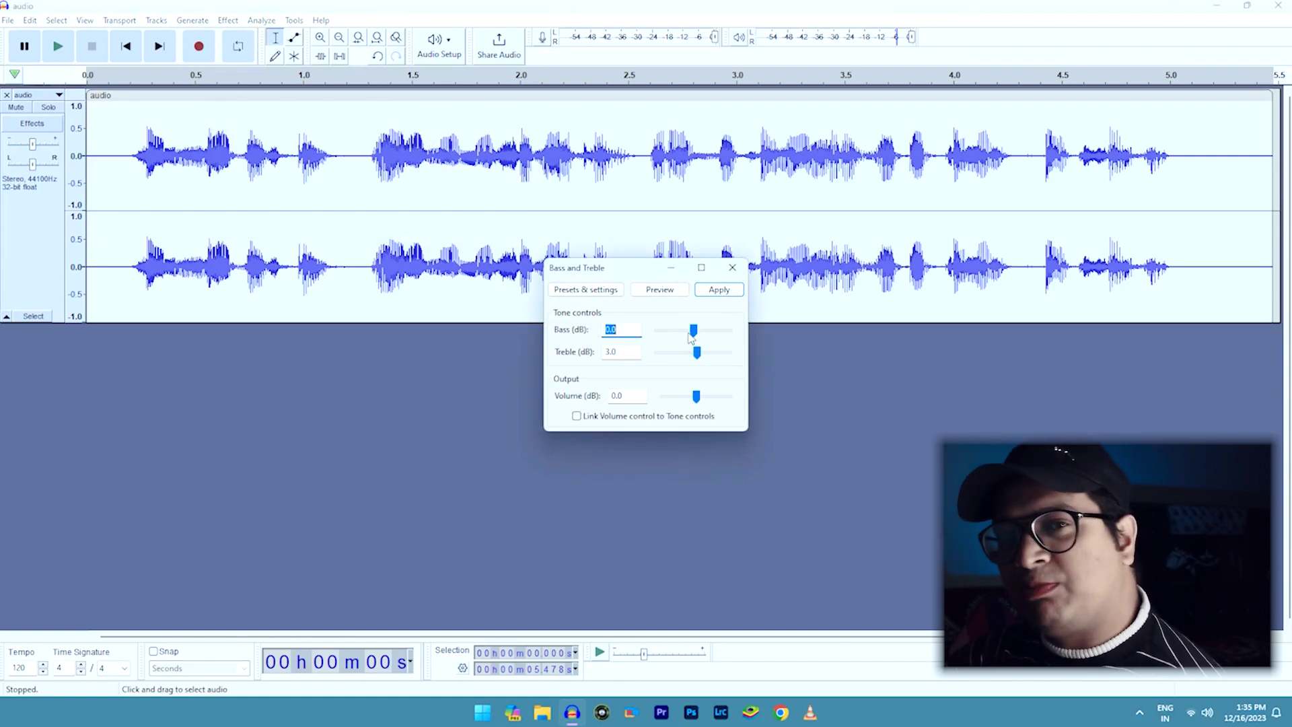
{"action": "left_click", "coordinate": [712, 294]}
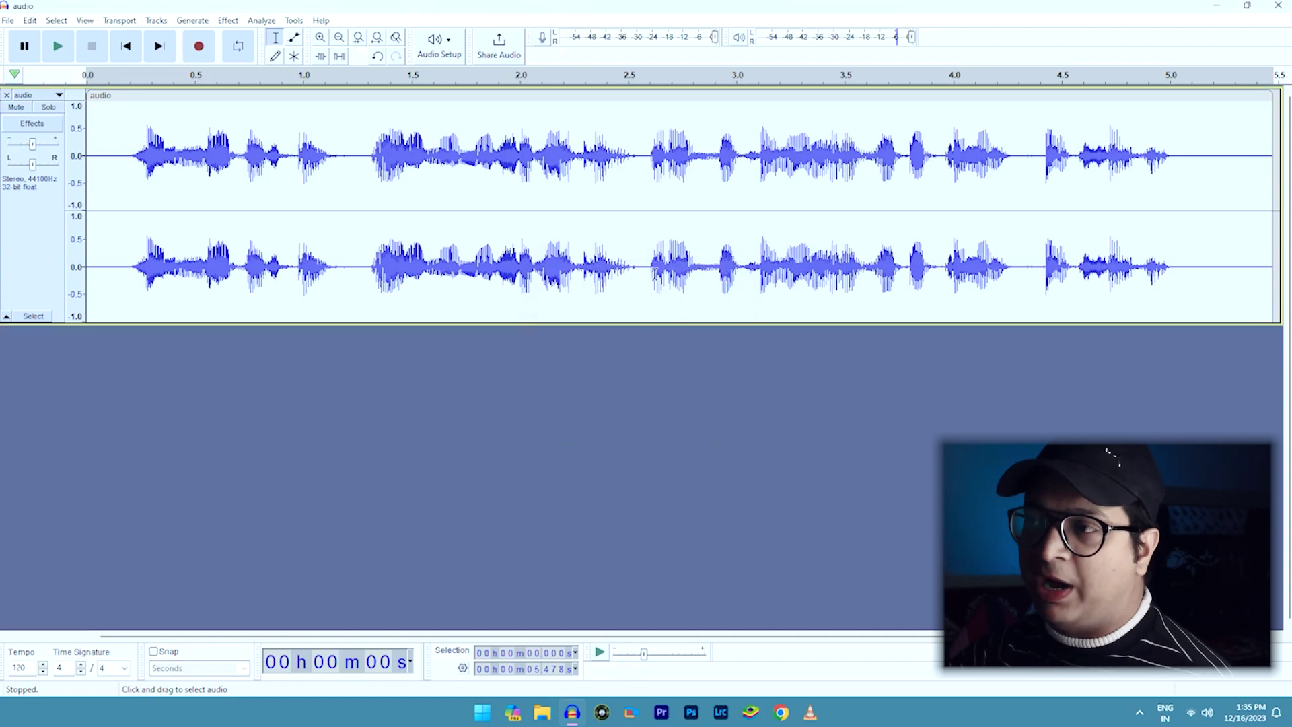
{"action": "left_click", "coordinate": [280, 143]}
{"action": "key", "text": "space"}
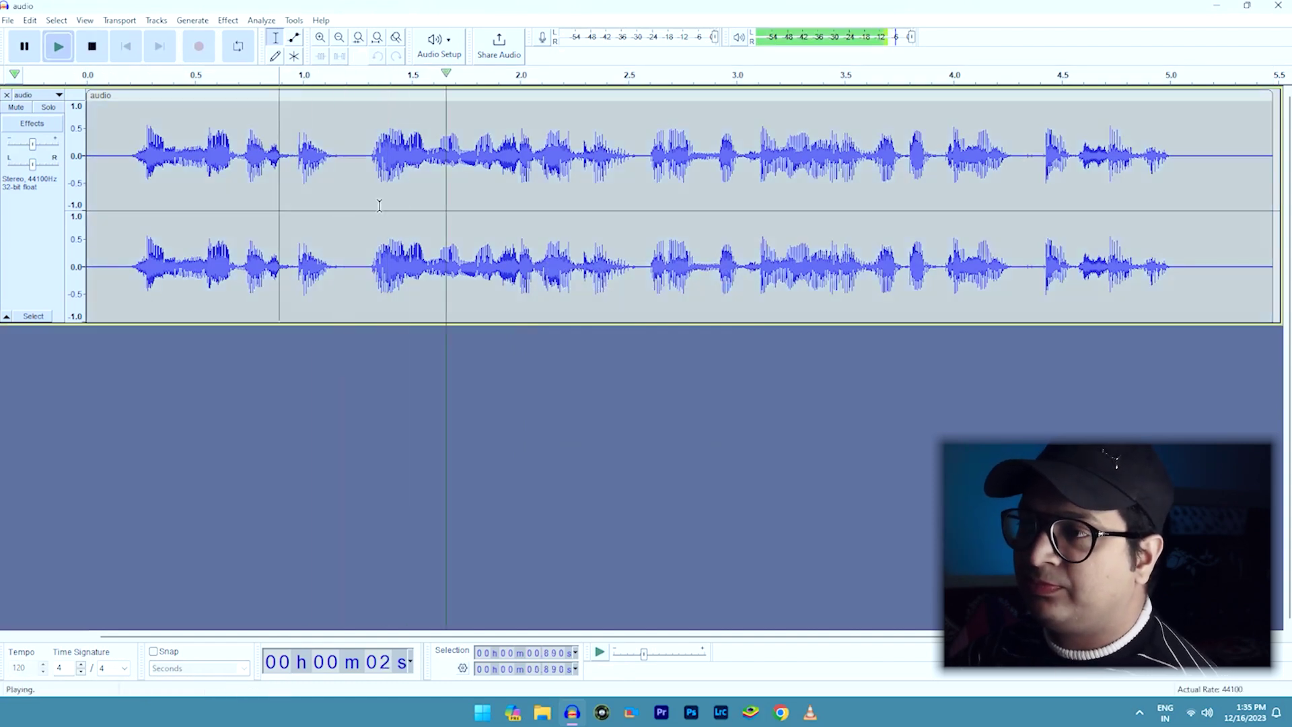
- Stop playback, open Graphic EQ for the whole track and lower the 160 Hz band slightly
{"action": "key", "text": "space"}
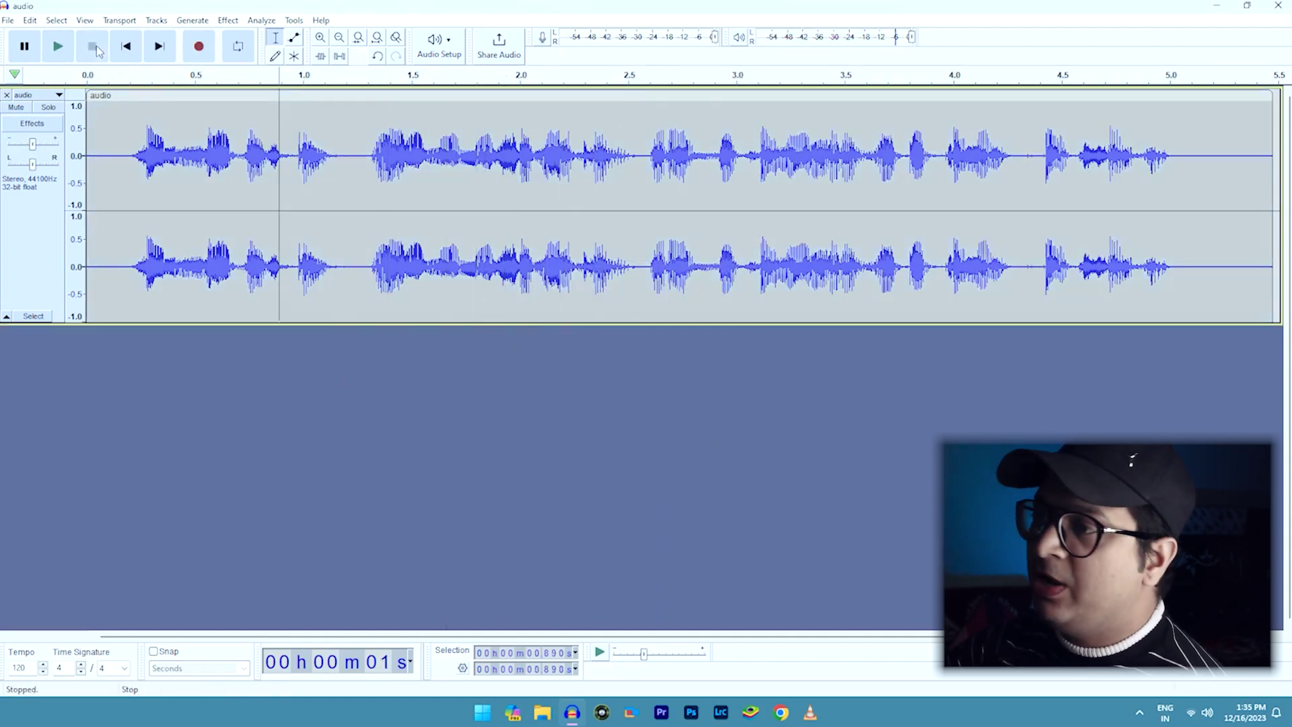
{"action": "left_click", "coordinate": [12, 229]}
{"action": "left_click", "coordinate": [227, 20]}
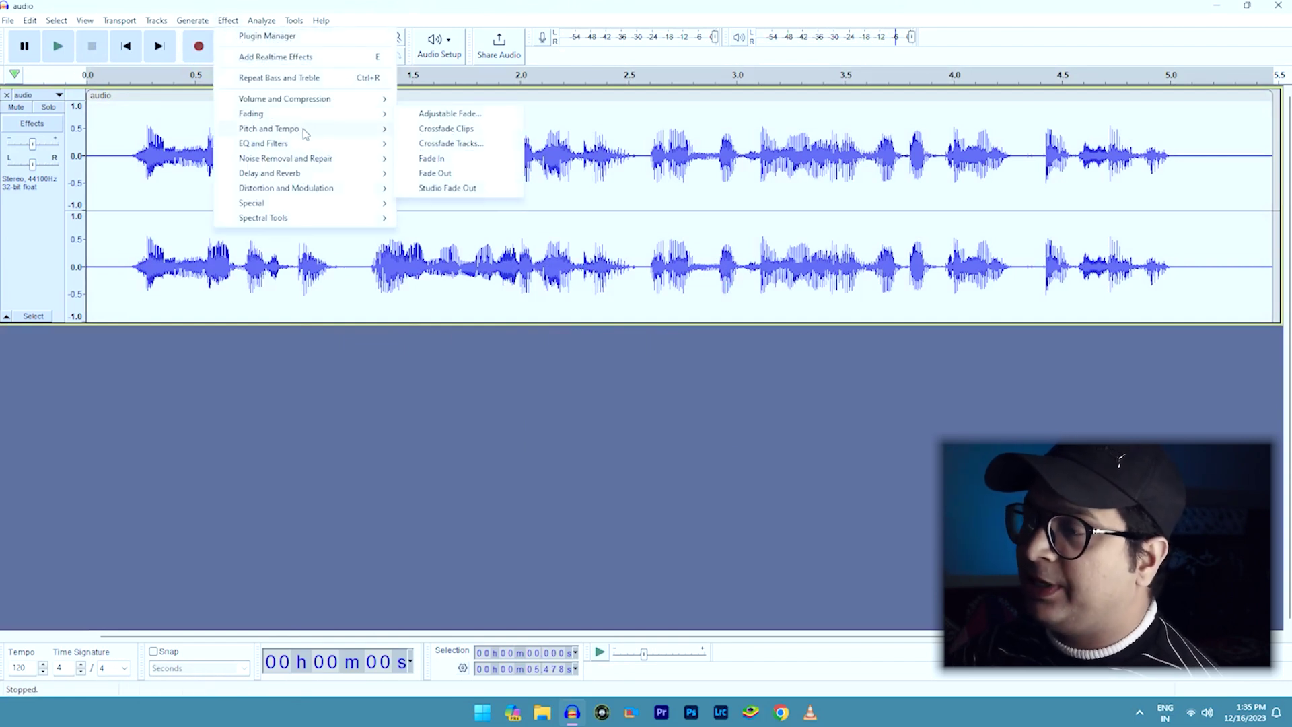
{"action": "mouse_move", "coordinate": [300, 133]}
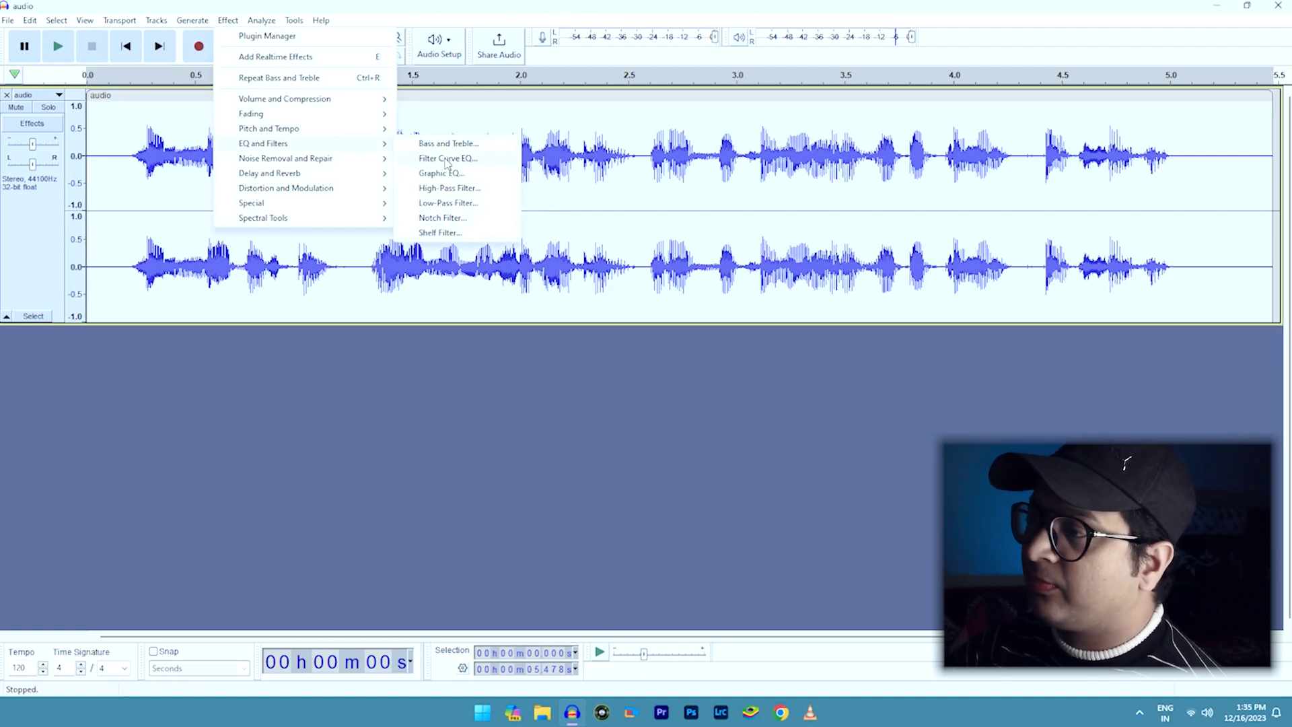
{"action": "left_click", "coordinate": [441, 173]}
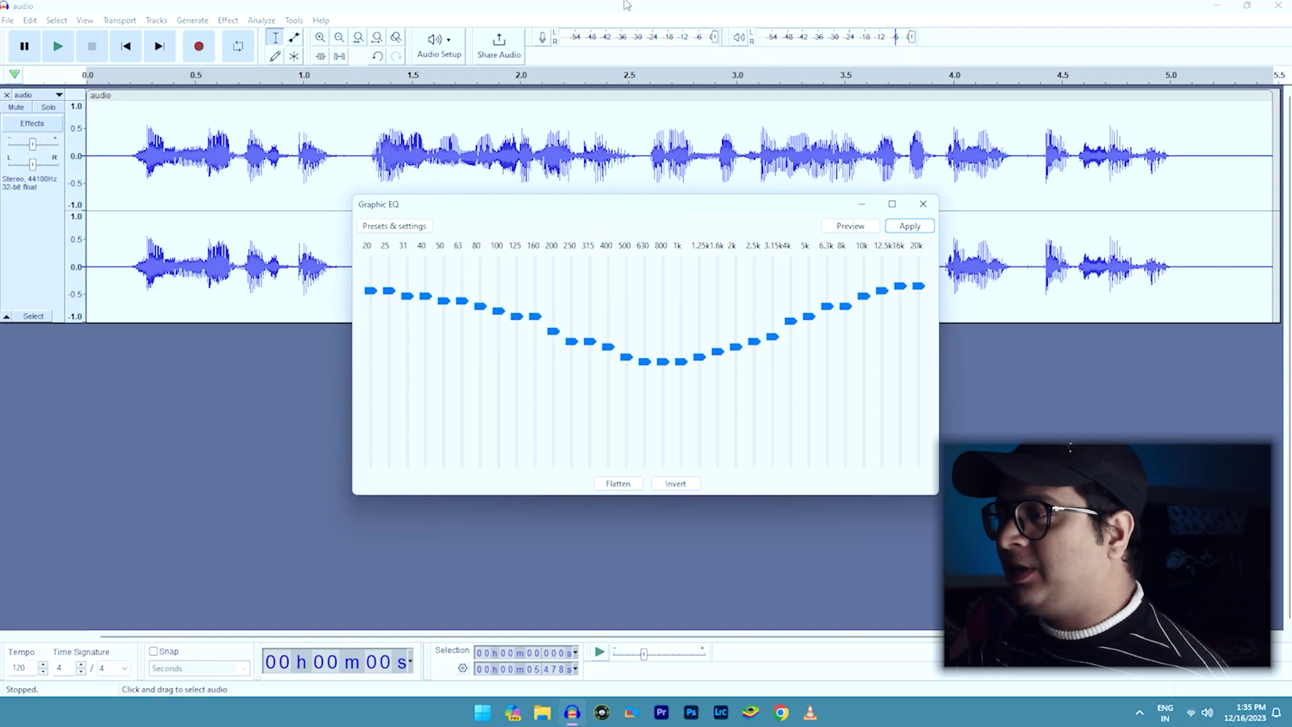
{"action": "left_click", "coordinate": [535, 324]}
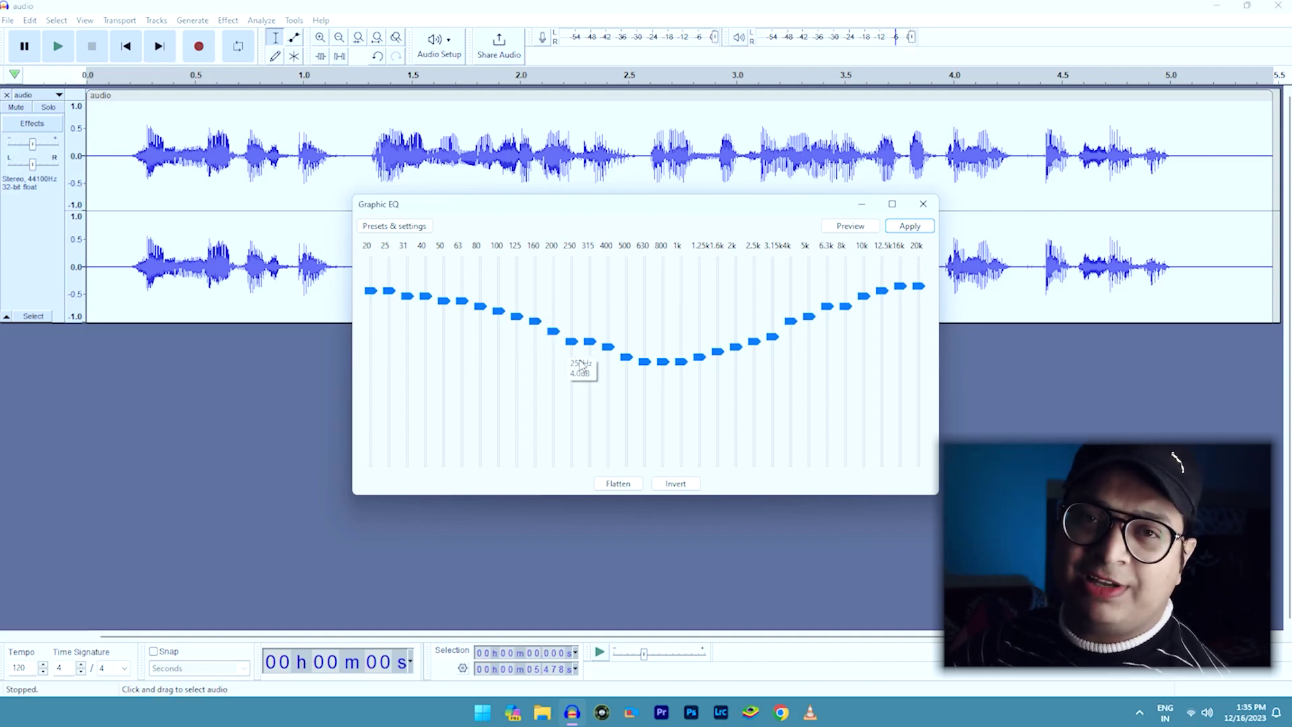
{"action": "left_click", "coordinate": [870, 227]}
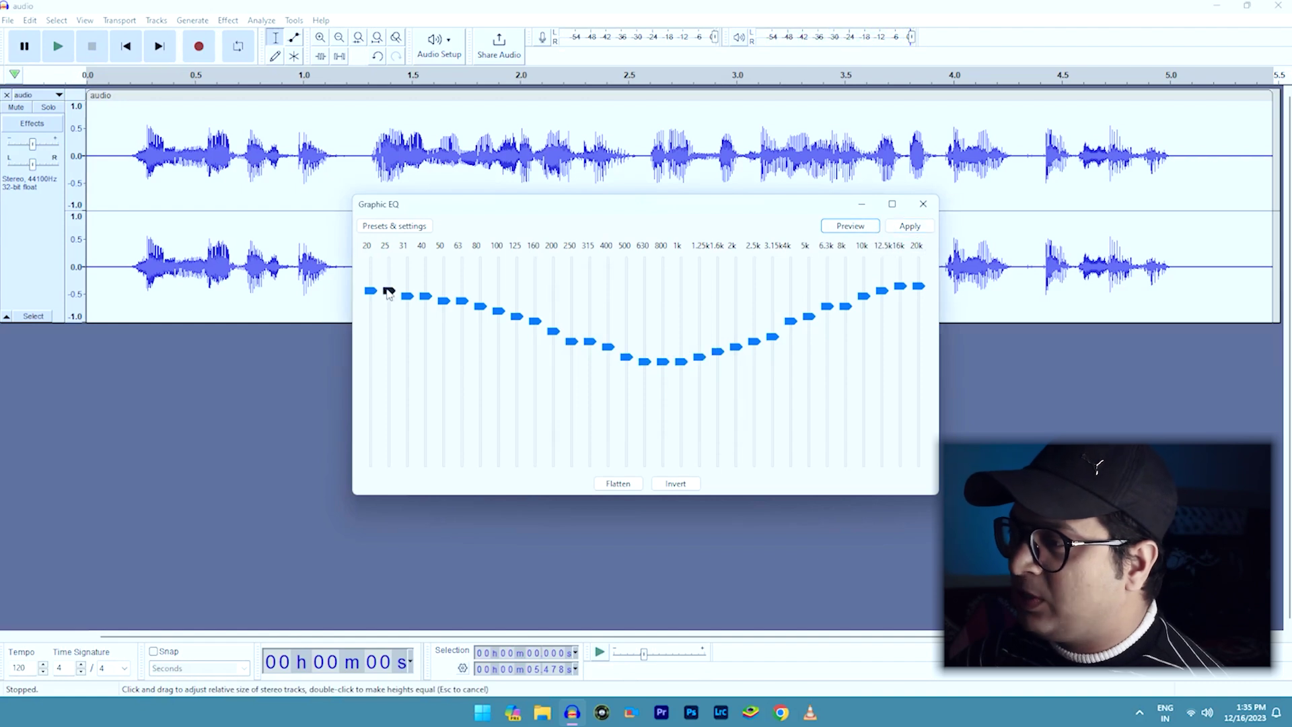
- Lower the 20, 25 and 31 Hz bands and the 6.3 kHz band slightly in the Graphic EQ
{"action": "scroll", "coordinate": [374, 302], "scroll_direction": "up", "scroll_amount": 4}
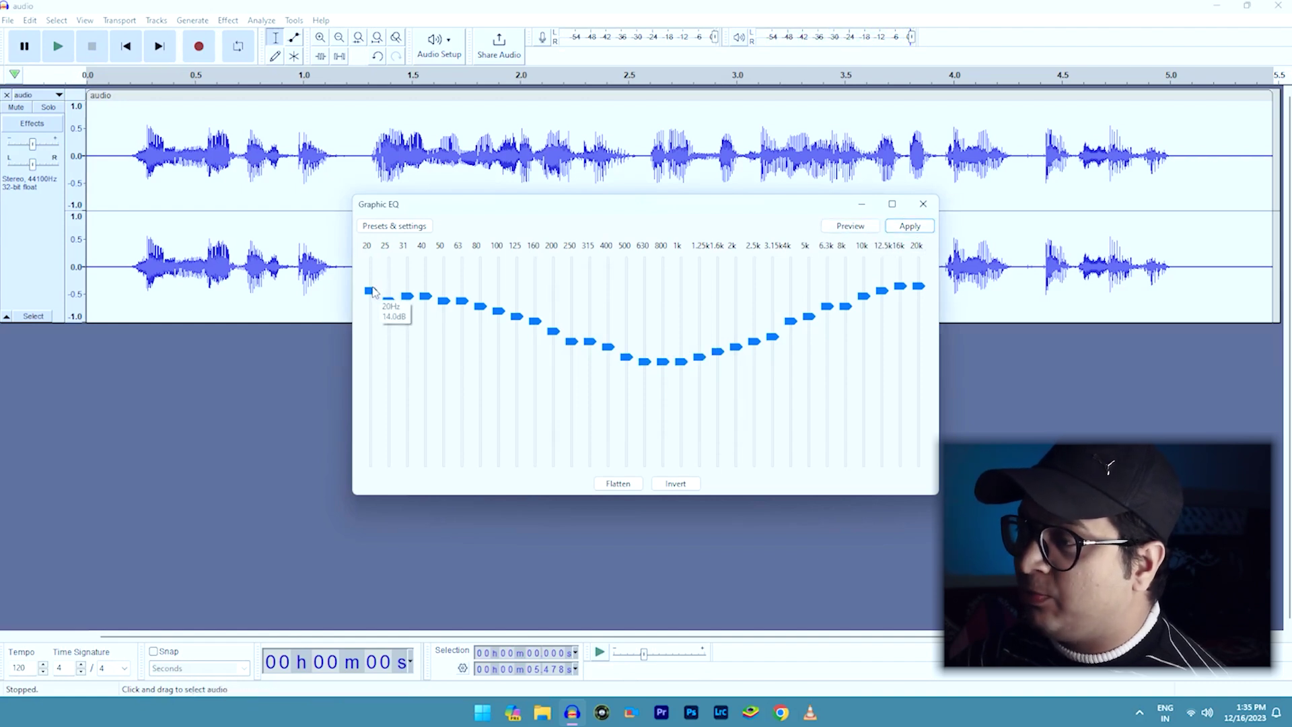
{"action": "scroll", "coordinate": [375, 308], "scroll_direction": "down", "scroll_amount": 7}
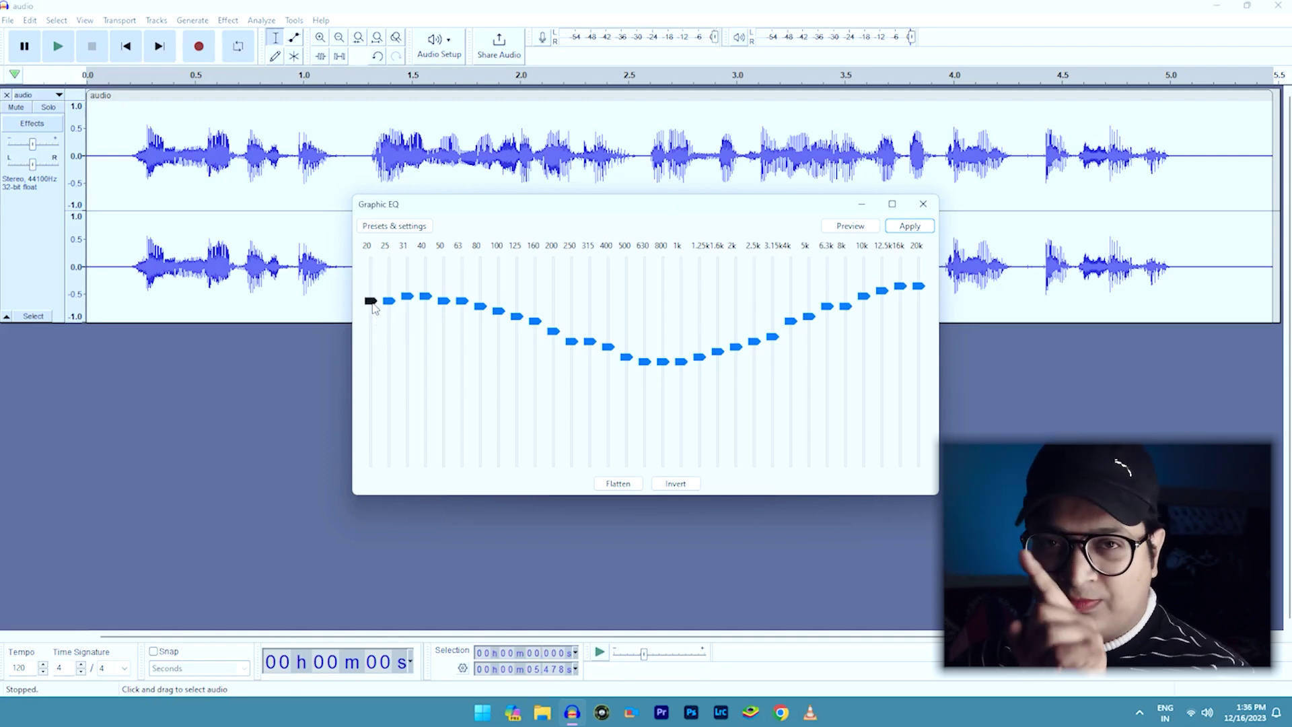
{"action": "scroll", "coordinate": [408, 299], "scroll_direction": "up", "scroll_amount": 3}
{"action": "scroll", "coordinate": [408, 300], "scroll_direction": "down", "scroll_amount": 4}
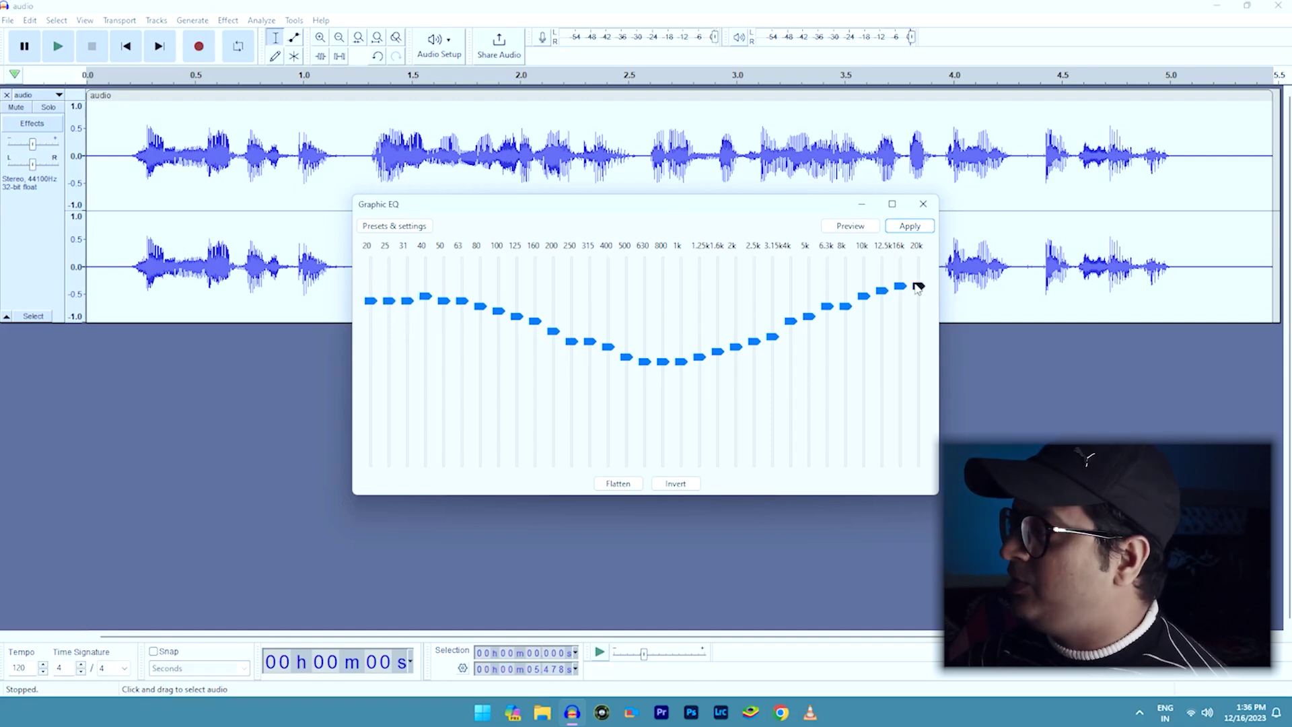
{"action": "scroll", "coordinate": [832, 311], "scroll_direction": "down", "scroll_amount": 2}
{"action": "scroll", "coordinate": [832, 311], "scroll_direction": "up", "scroll_amount": 1}
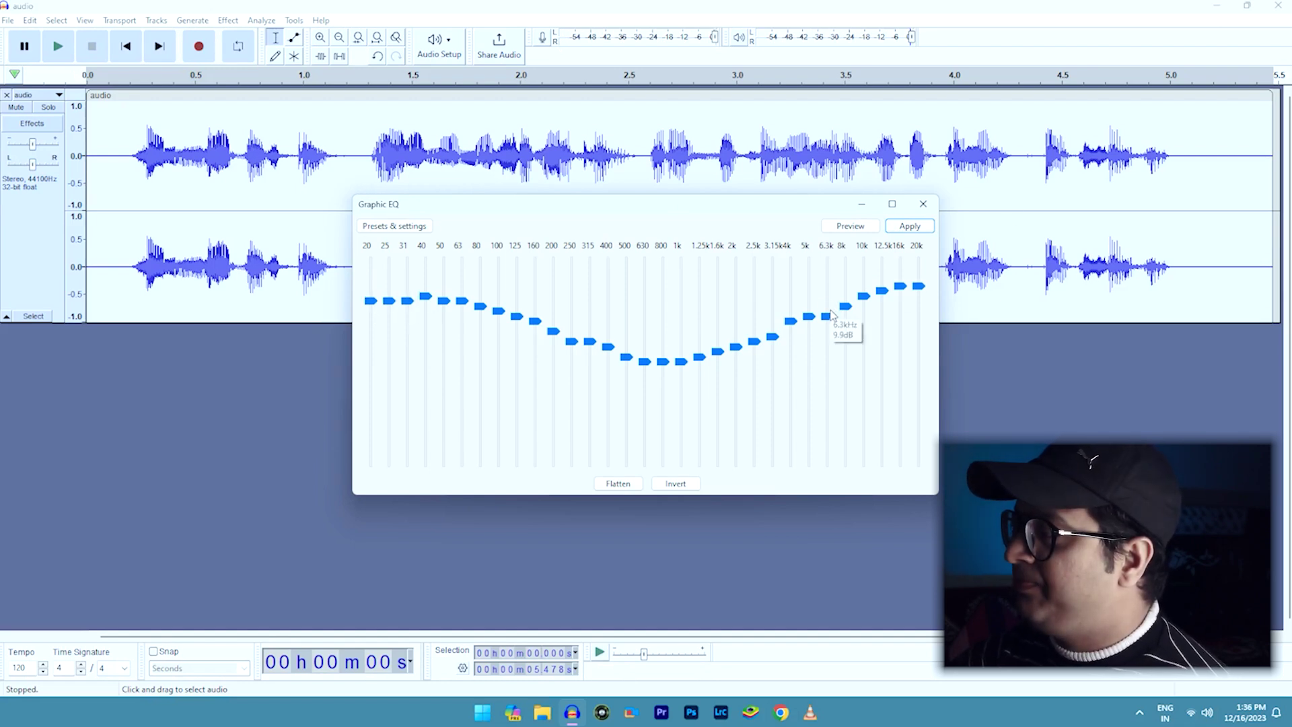
- Preview the adjusted equalization curve and apply it to the whole track
{"action": "left_click", "coordinate": [850, 226]}
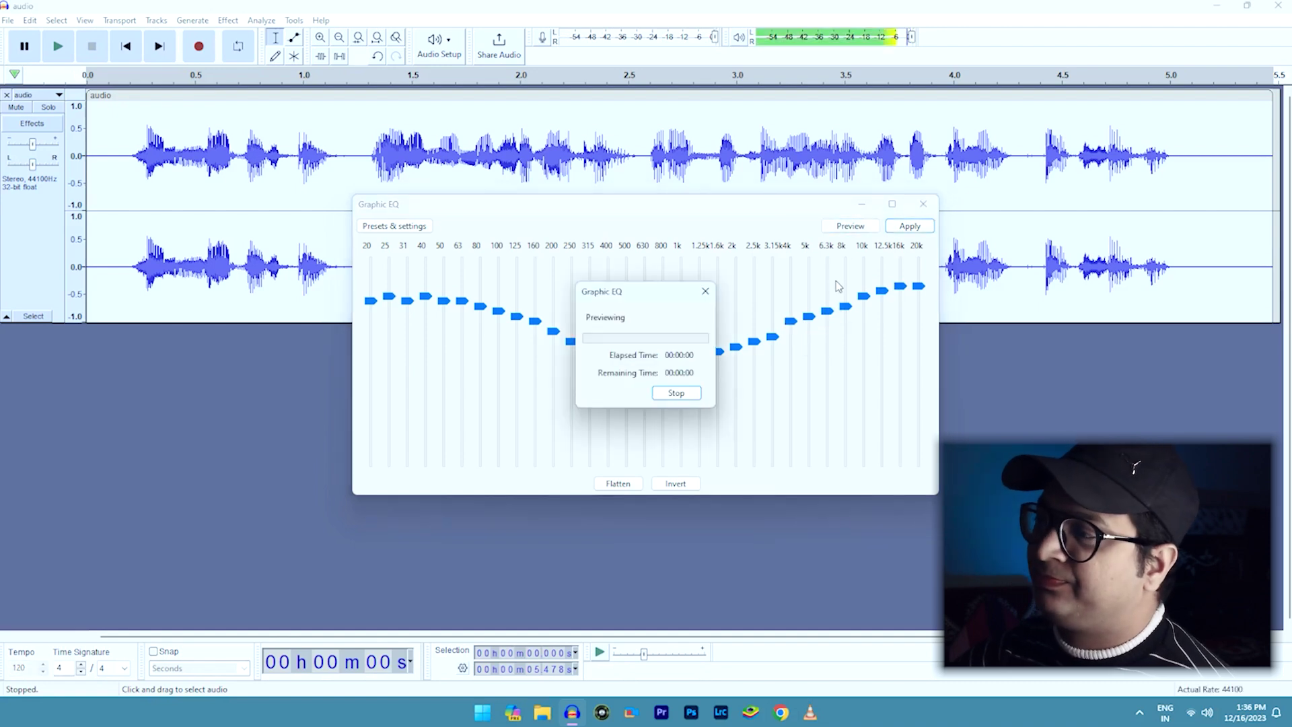
{"action": "left_click", "coordinate": [677, 392]}
{"action": "left_click", "coordinate": [914, 227]}
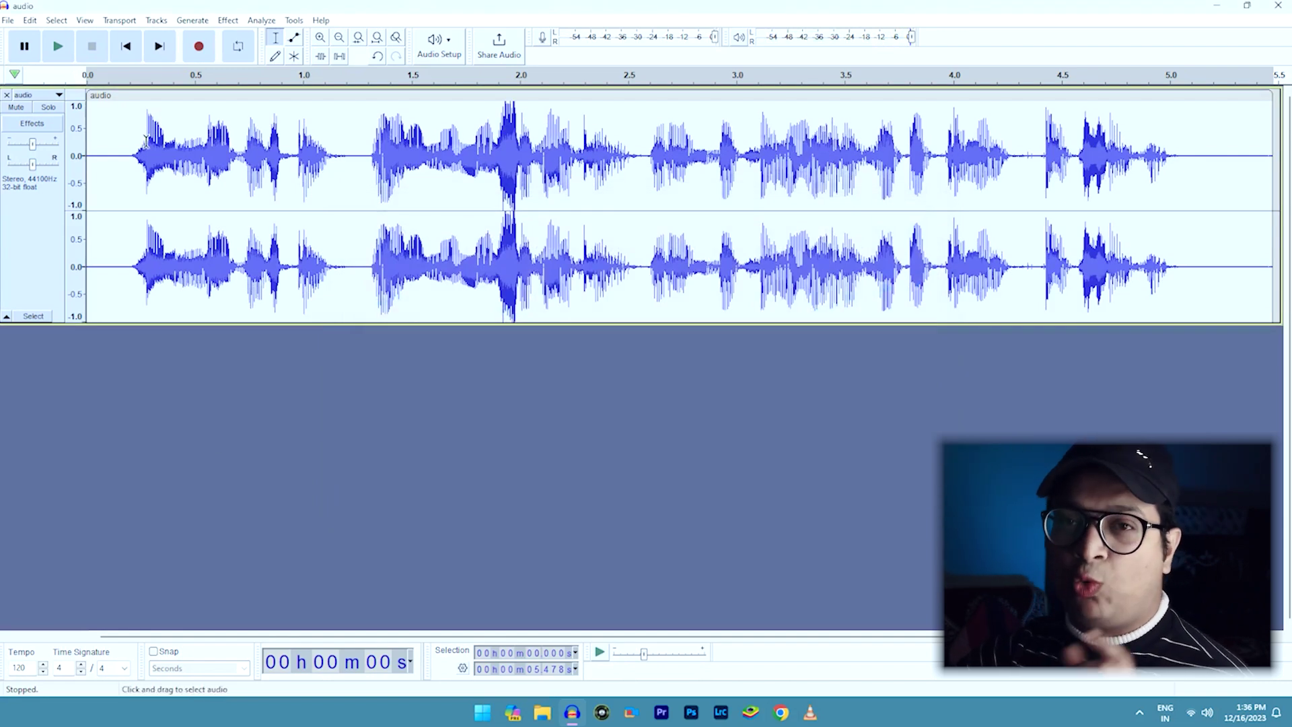
- Undo the Graphic EQ and redo it to compare the waveform with and without the effect
{"action": "key", "text": "ctrl+z"}
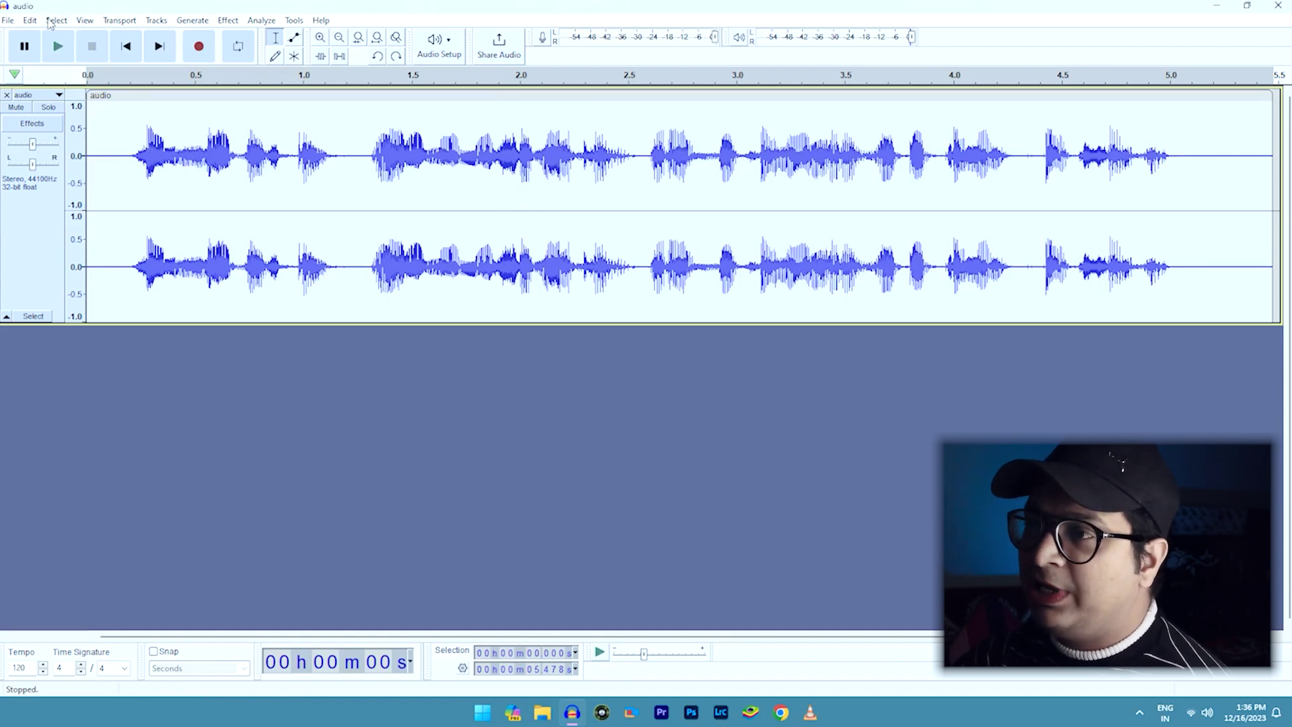
{"action": "key", "text": "ctrl+y"}
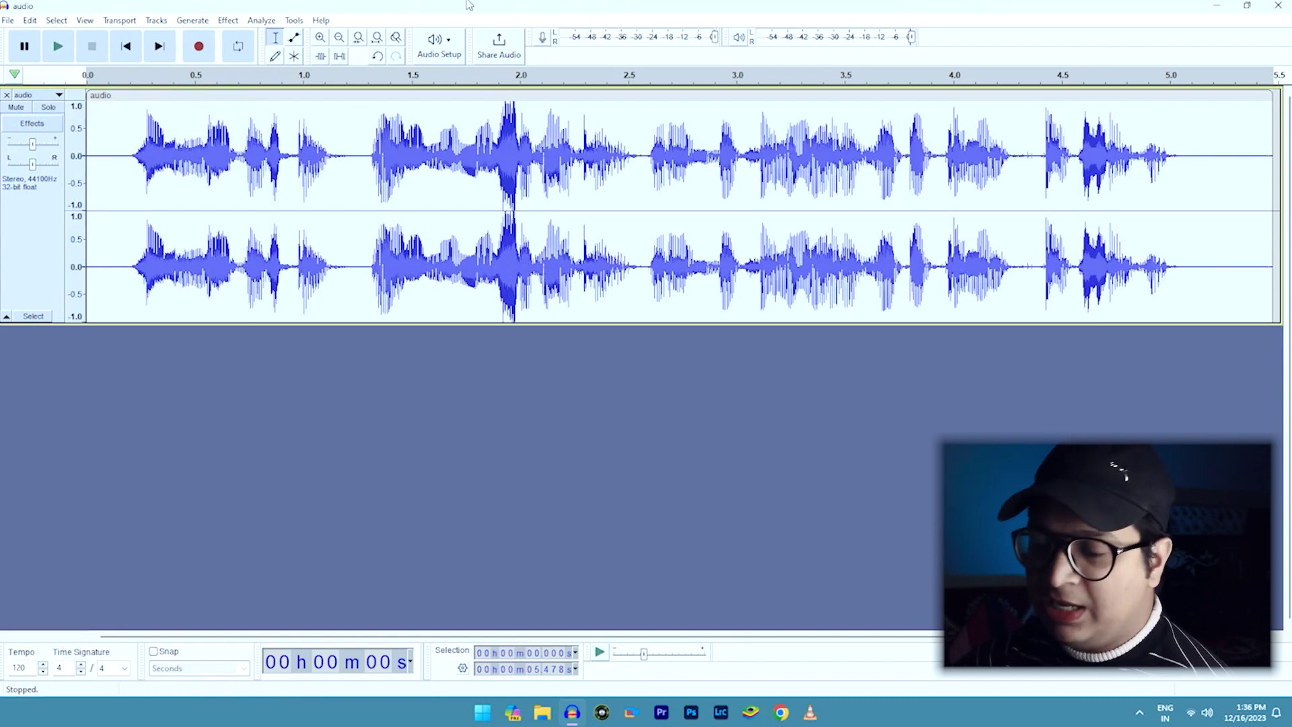
{"action": "left_click", "coordinate": [30, 22]}
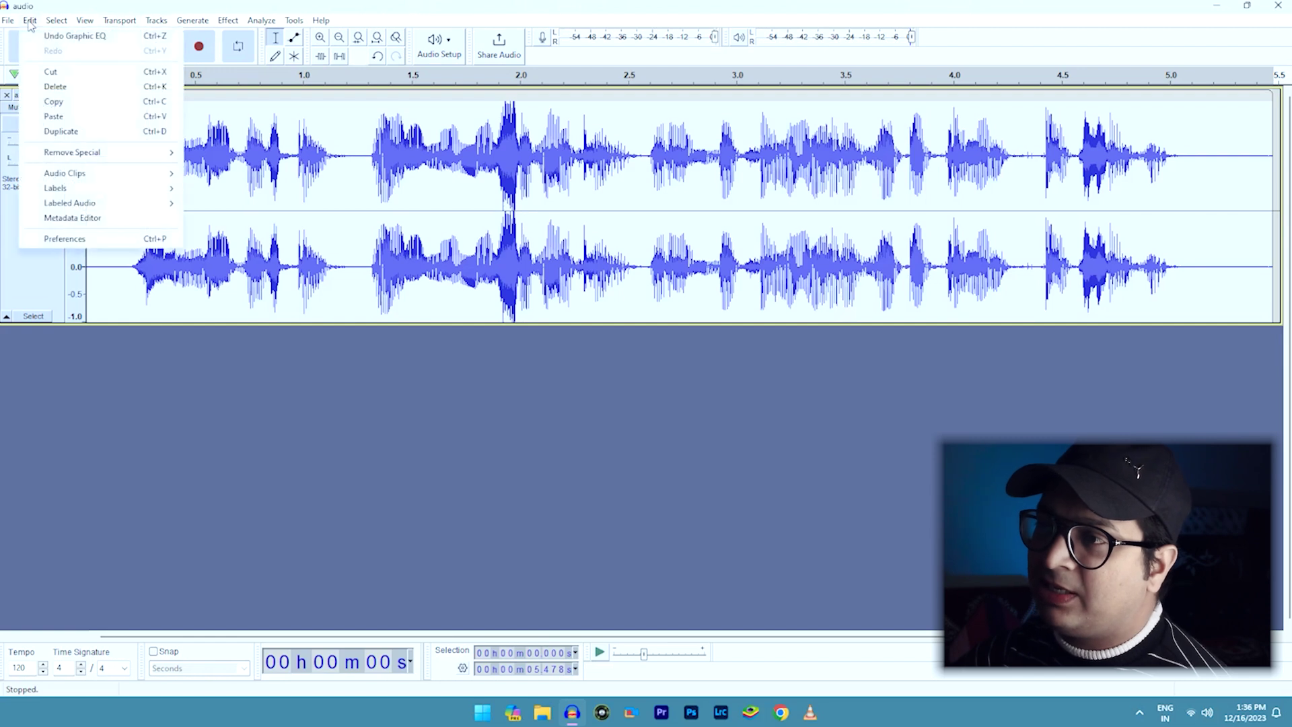
{"action": "mouse_move", "coordinate": [120, 20]}
{"action": "left_click", "coordinate": [441, 5]}
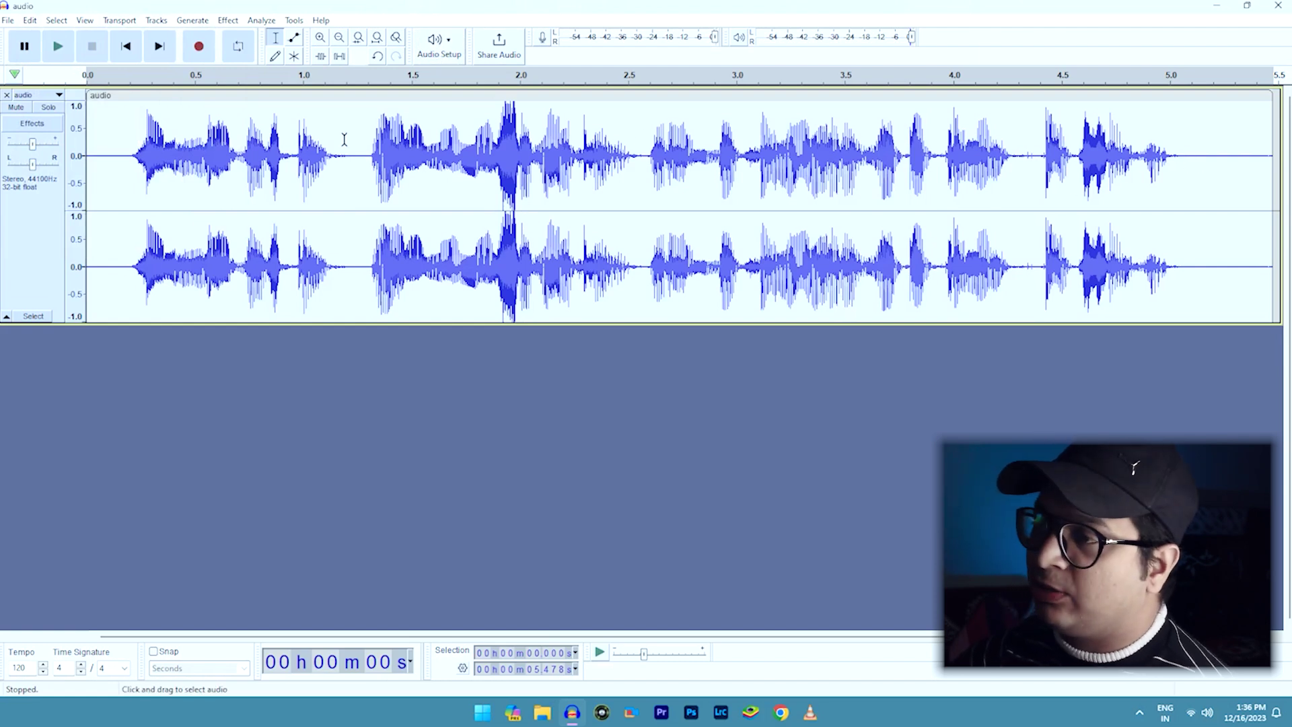
- Play the equalized track from about 0.15 s, stop playback and select the whole track
{"action": "left_click", "coordinate": [119, 139]}
{"action": "key", "text": "space"}
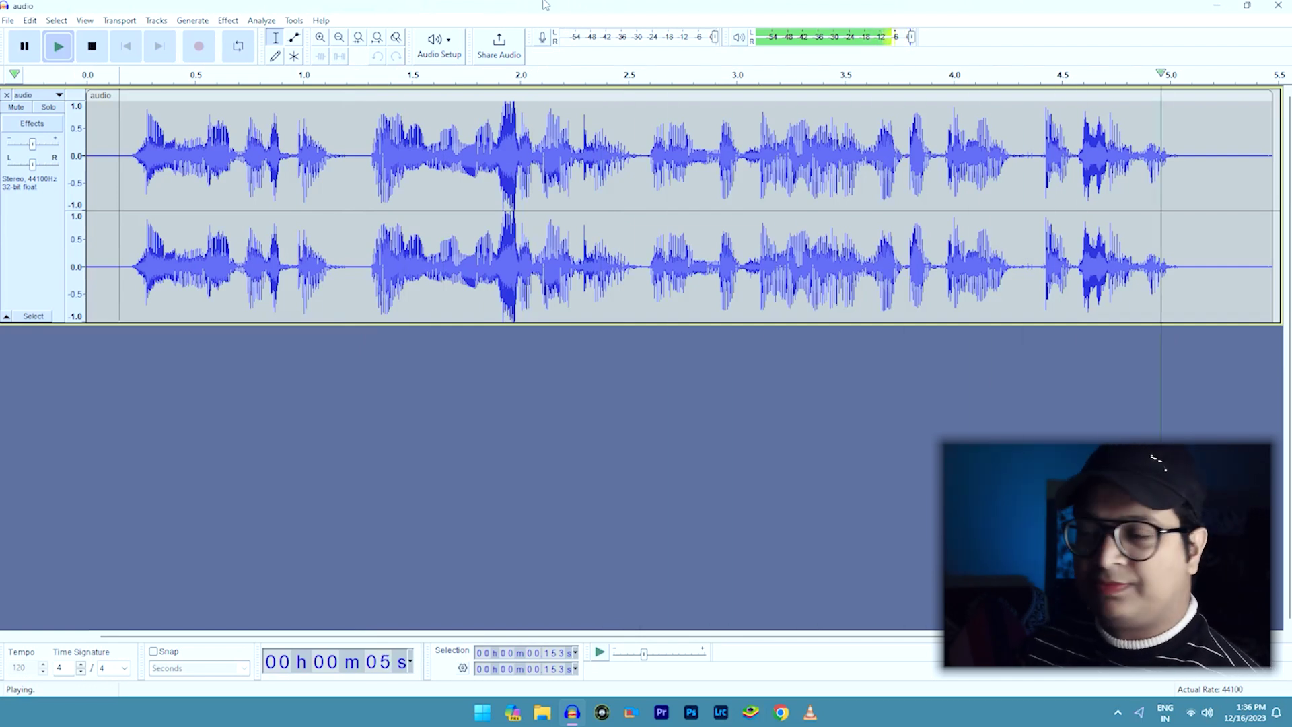
{"action": "key", "text": "space"}
{"action": "key", "text": "space"}
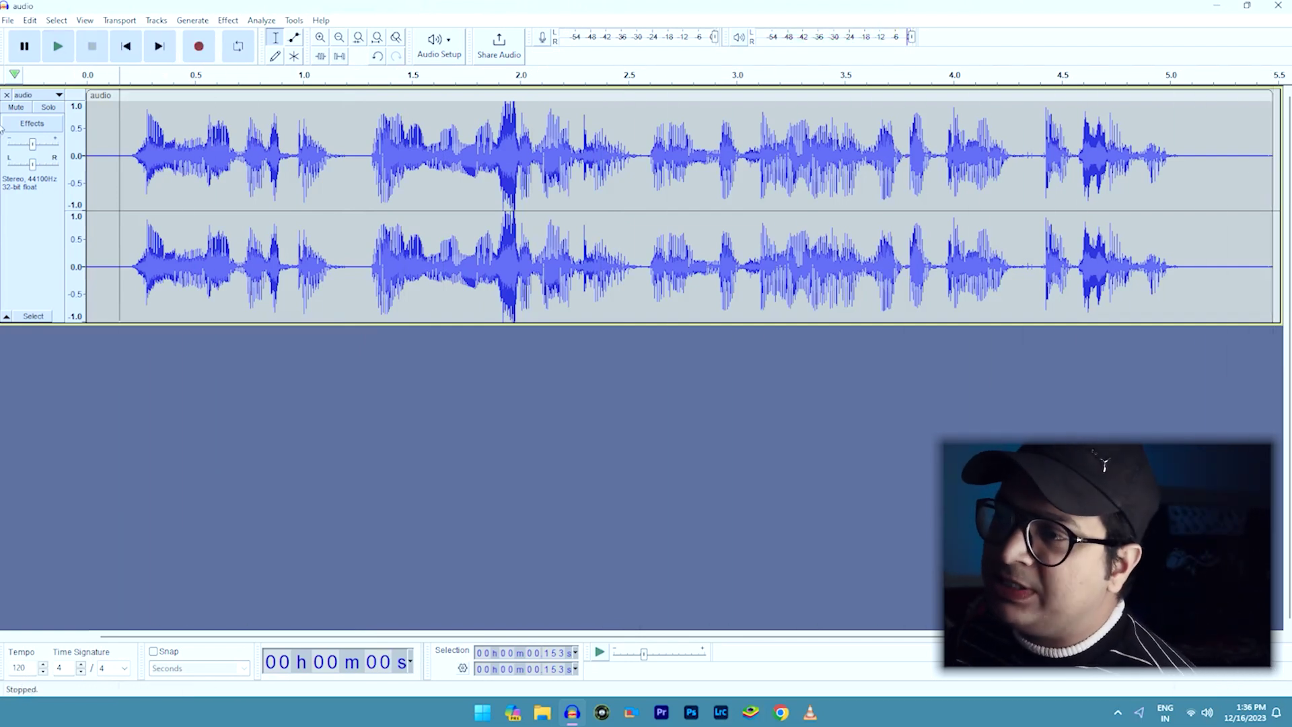
{"action": "key", "text": "ctrl+a"}
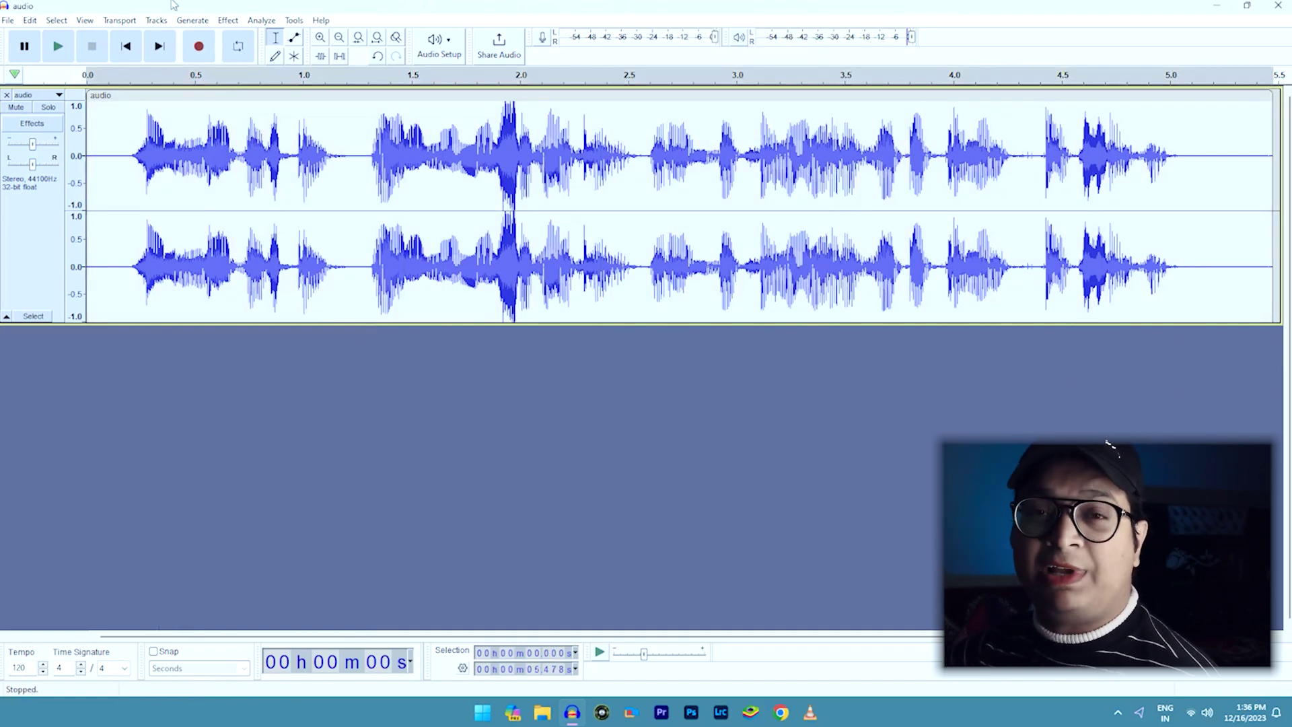